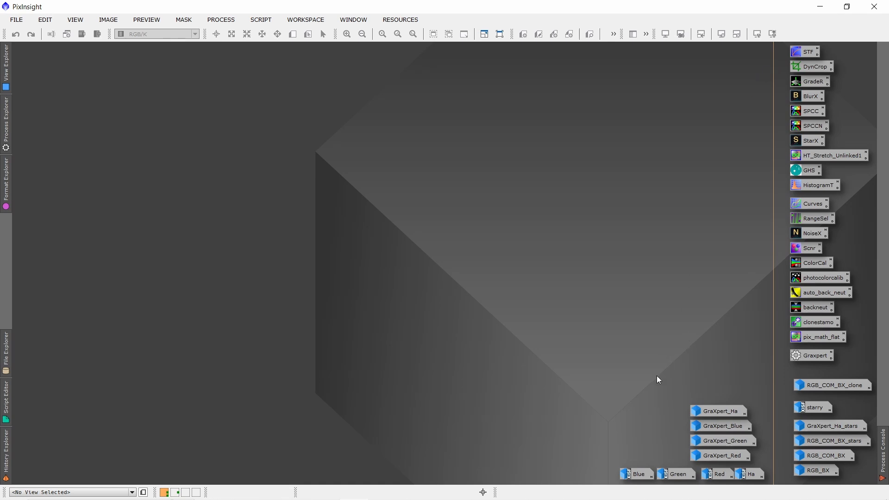
View the Red, Green and Blue master images, moving Blue slightly aside, and minimise all three
double_click(722, 476)
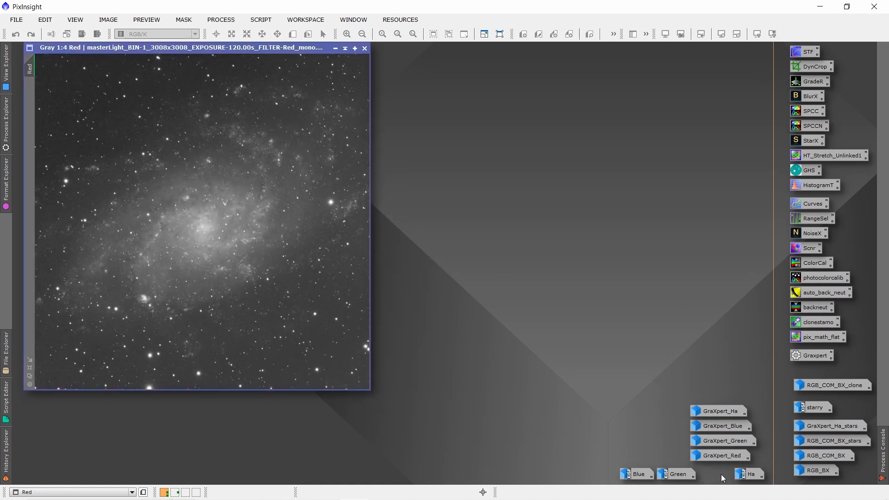
double_click(682, 476)
double_click(638, 474)
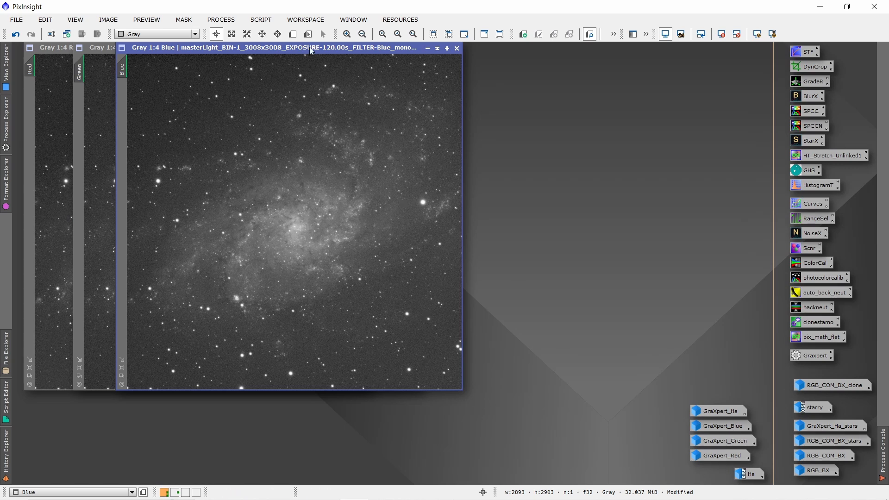
mouse_move(310, 47)
mouse_down()
mouse_move(533, 50)
mouse_move(318, 49)
mouse_up()
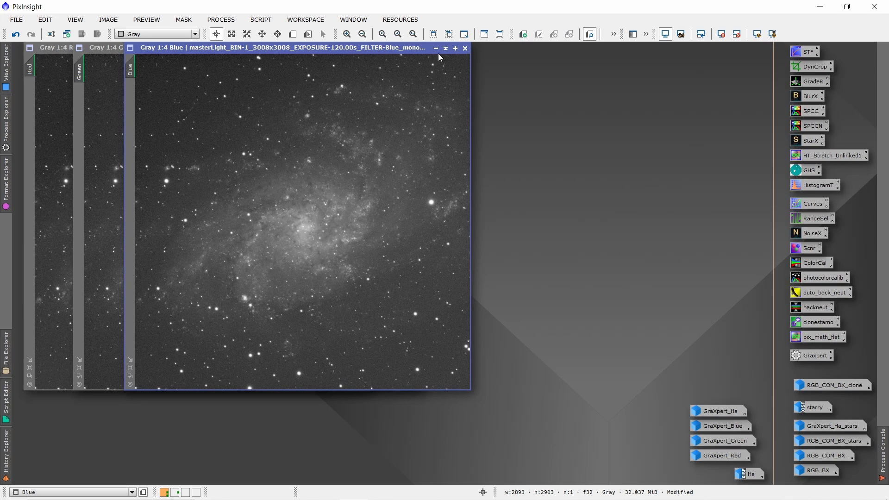
click(435, 49)
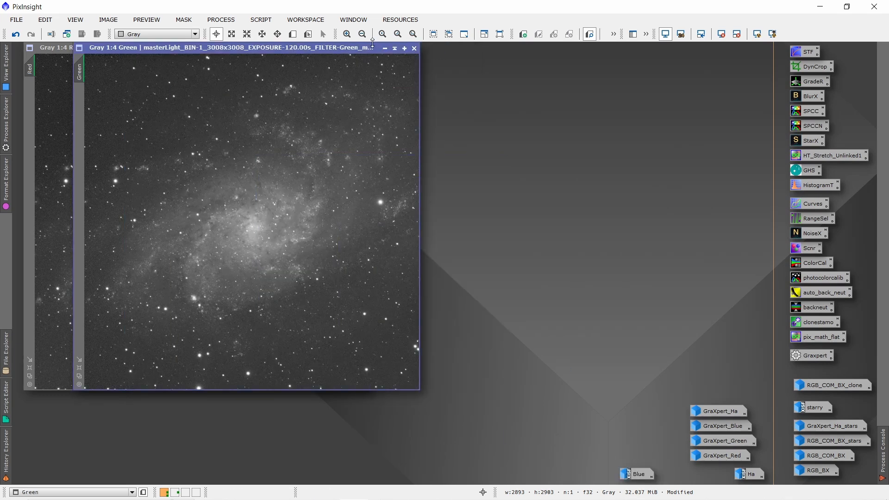
click(384, 50)
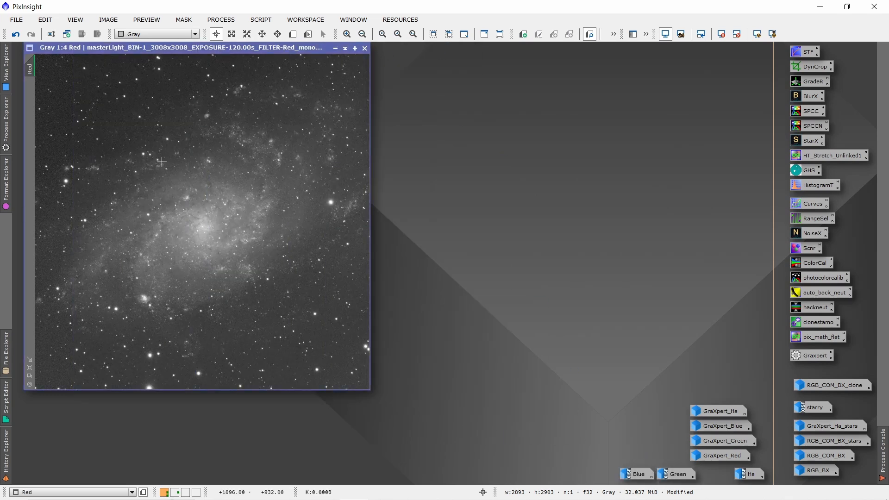
click(336, 49)
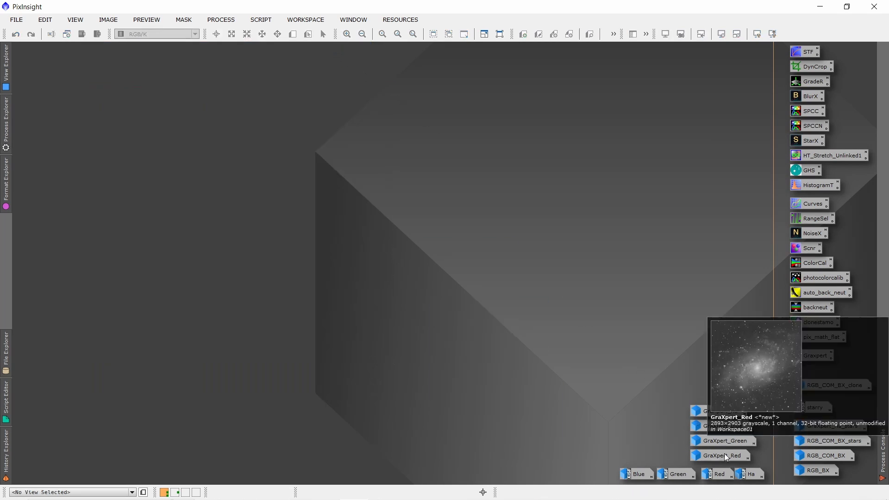
View the Ha master image up close and as a whole, and minimise it
double_click(743, 475)
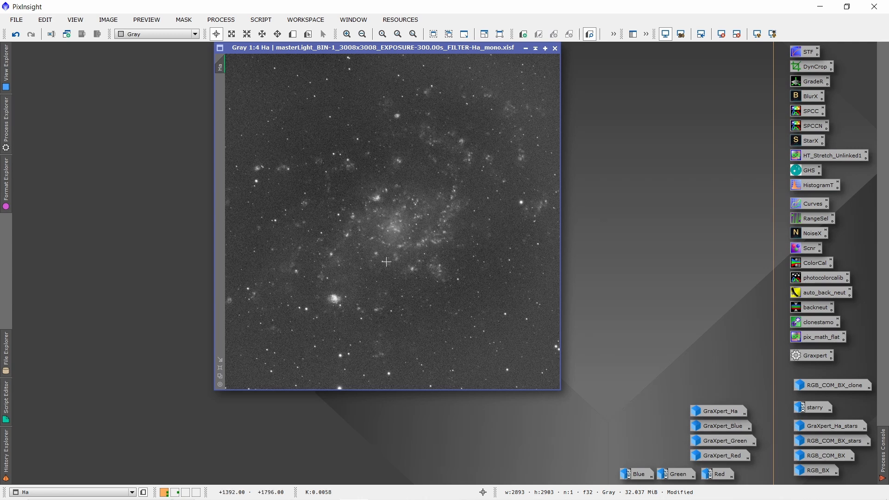
scroll(386, 262, up, 3)
scroll(386, 262, down, 3)
click(526, 48)
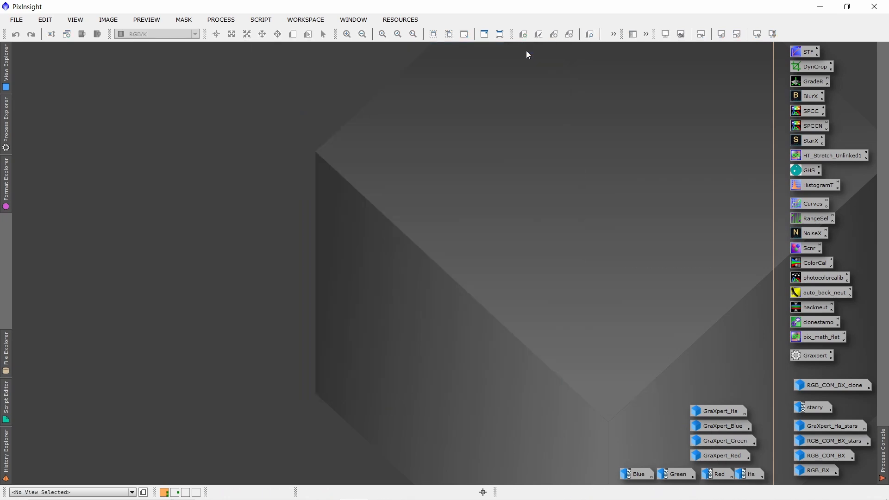
Restore the GraXpert_Red, GraXpert_Green and GraXpert_Blue images
double_click(714, 456)
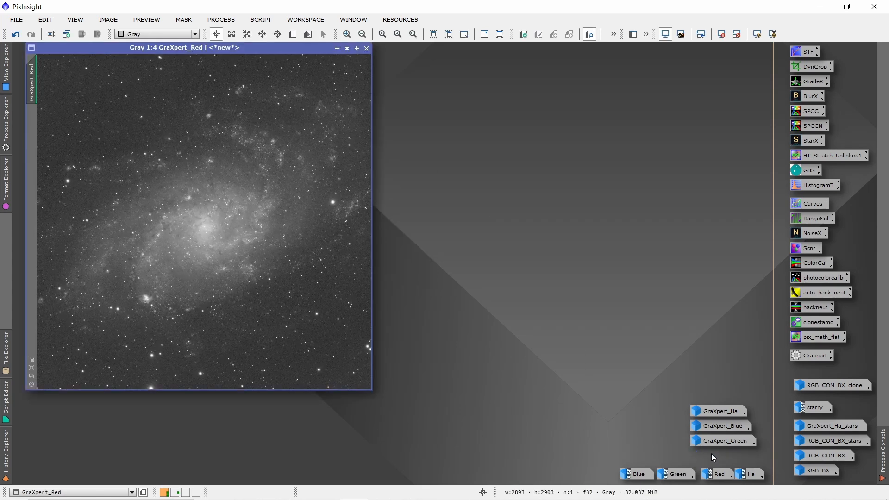
double_click(721, 441)
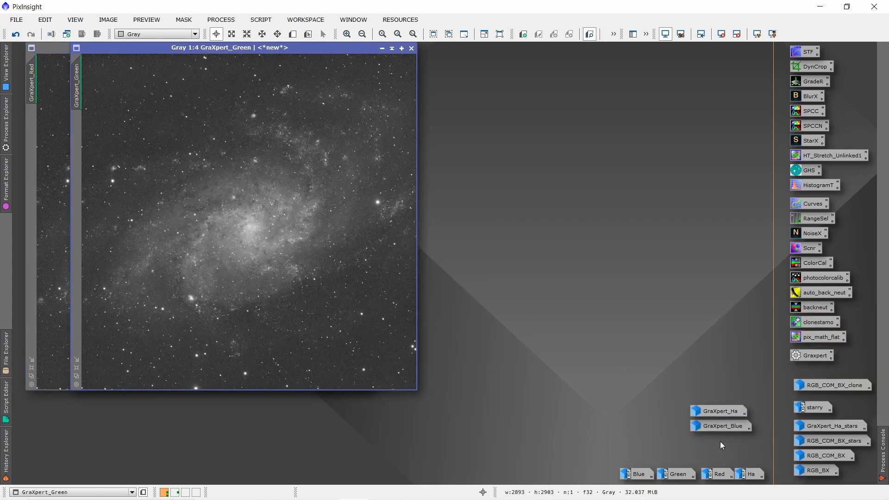
double_click(719, 427)
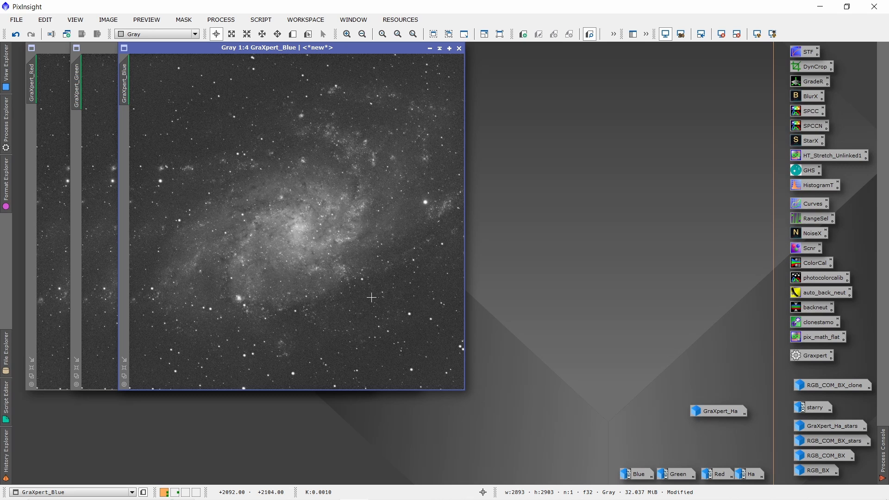
Examine the galaxy's star and background detail in GraXpert_Blue at 2:1 magnification
scroll(306, 239, down, 3)
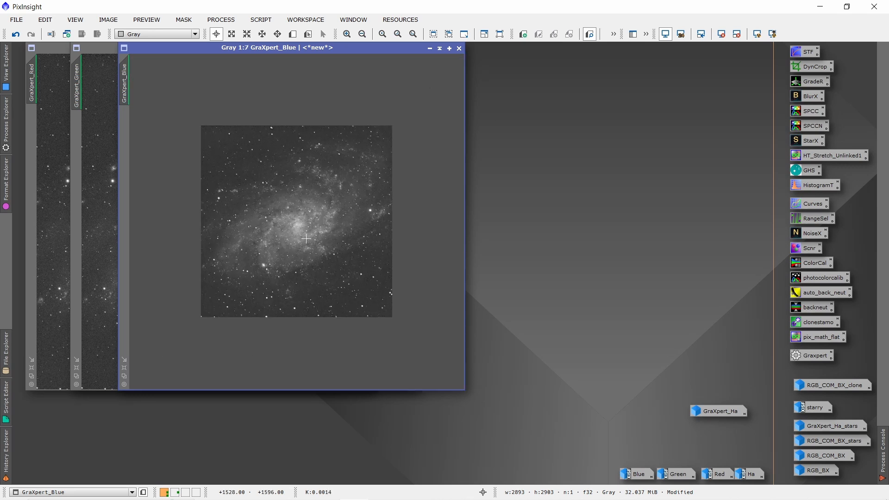
scroll(306, 239, up, 6)
scroll(307, 239, up, 1)
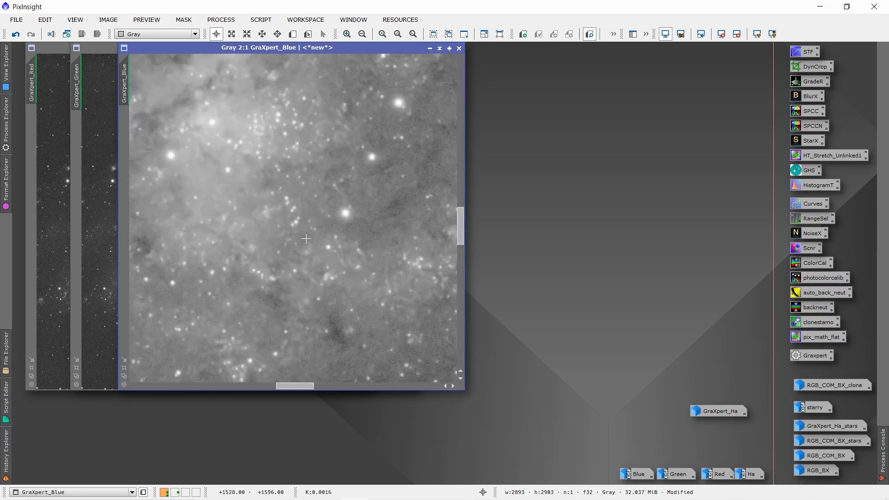
click(279, 35)
drag(309, 119, 278, 371)
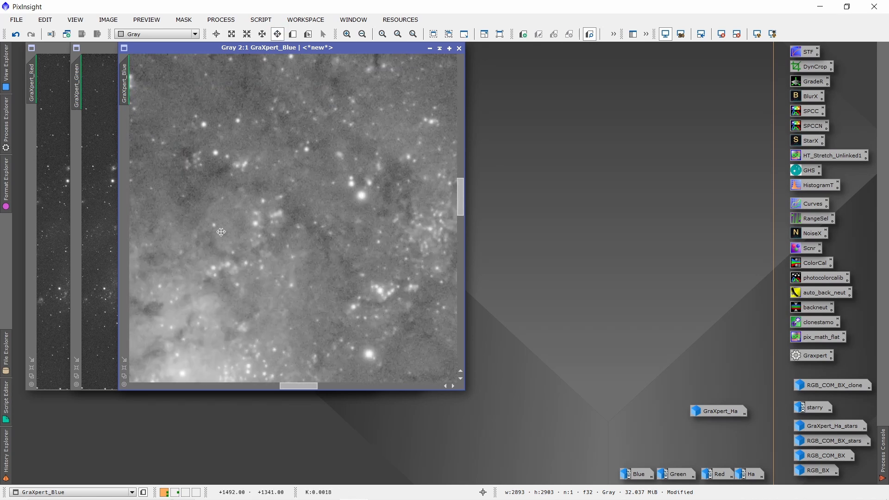
drag(221, 232, 381, 372)
drag(275, 205, 353, 217)
drag(362, 250, 340, 195)
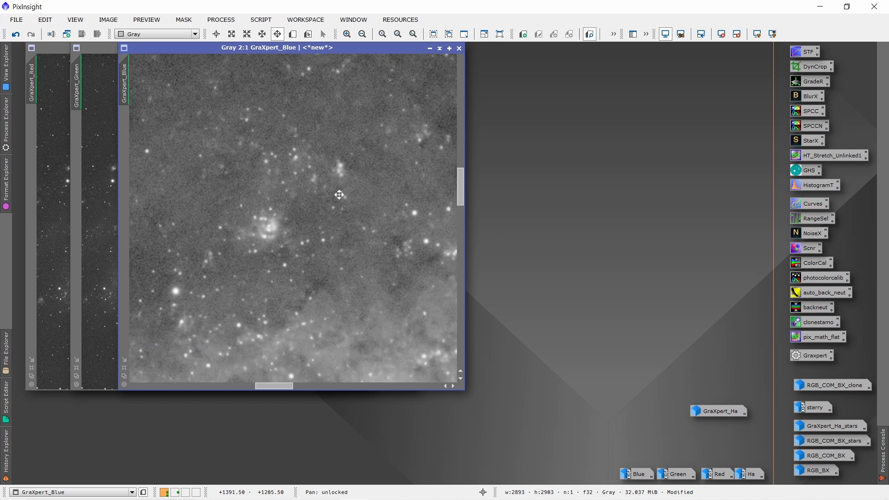
Minimise the GraXpert_Blue, GraXpert_Green and GraXpert_Red images
click(430, 48)
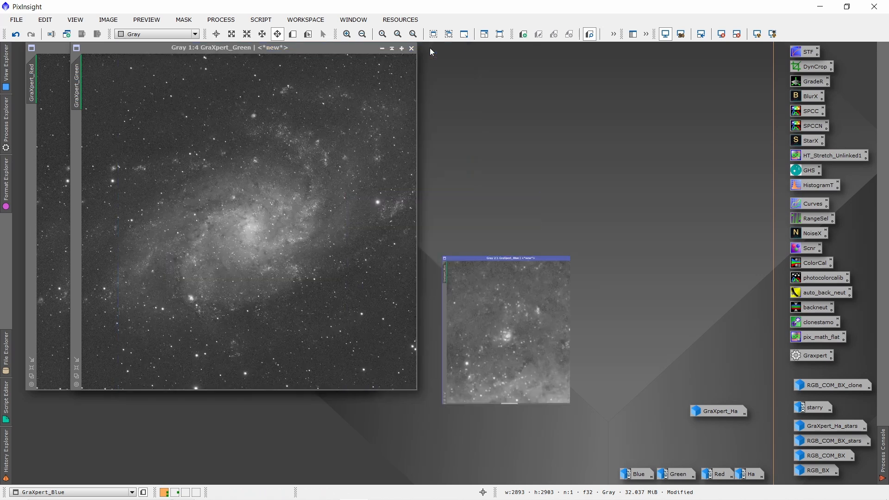
click(382, 49)
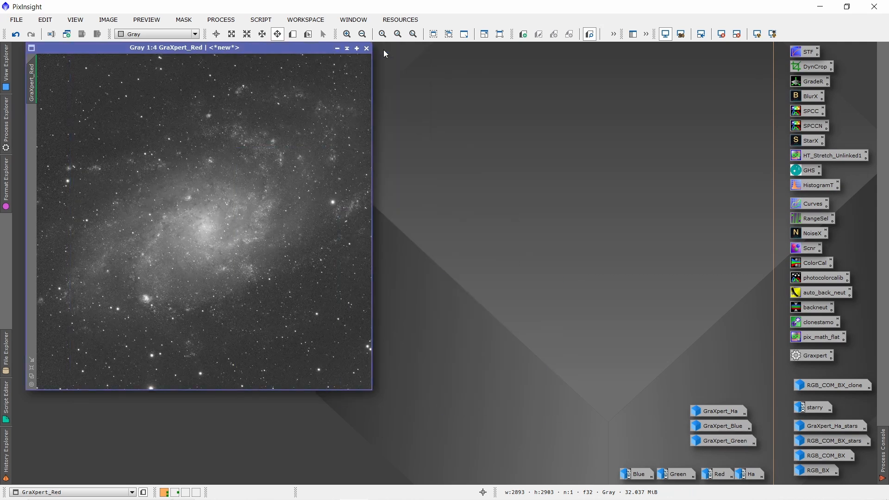
click(337, 48)
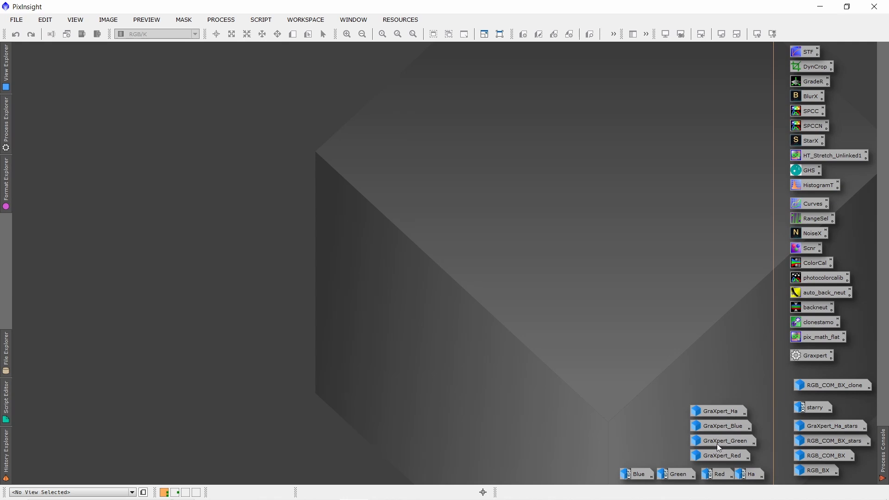
Restore RGB_BX and RGB_COM_BX and match RGB_COM_BX's view to the 3:1 close-up of RGB_BX for comparison
mouse_move(715, 417)
double_click(816, 472)
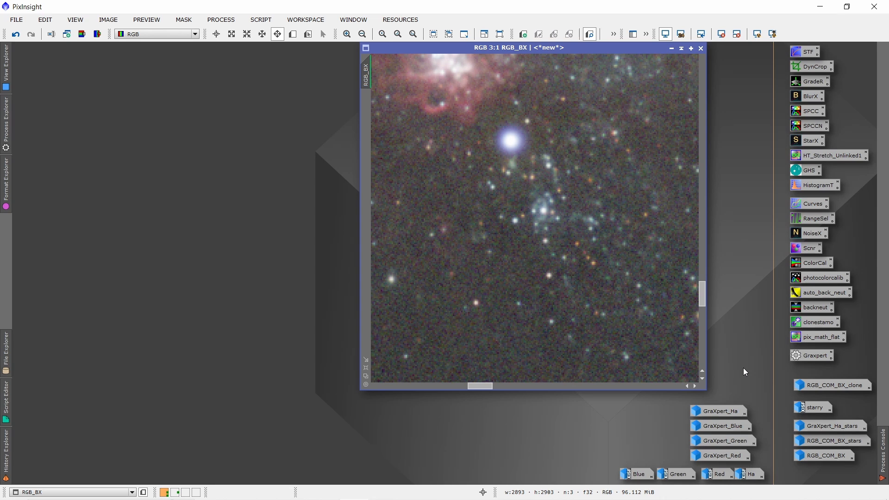
double_click(819, 457)
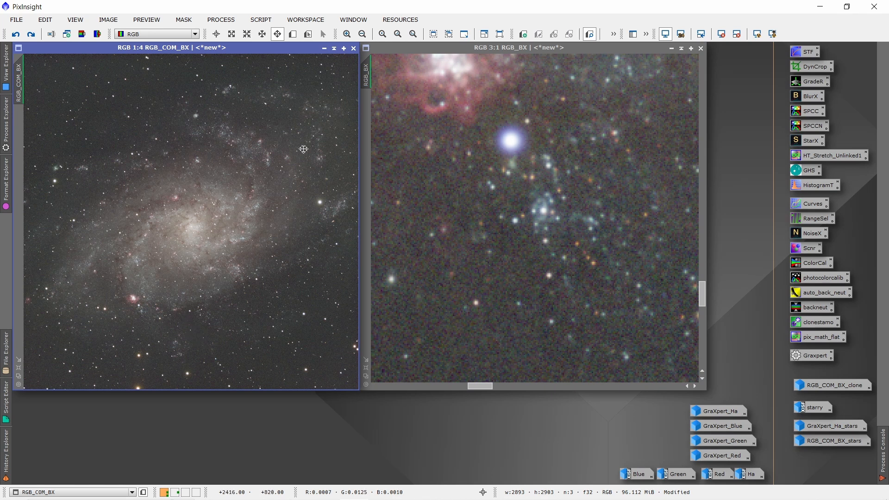
drag(369, 79, 19, 97)
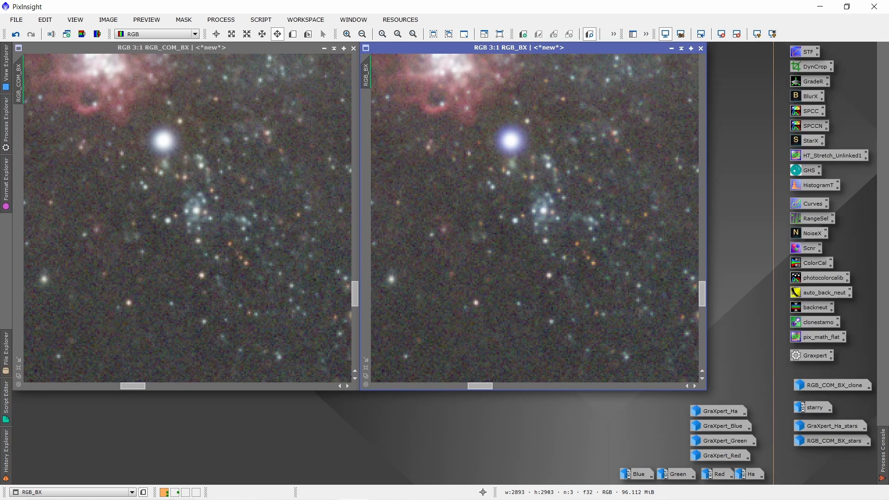
click(54, 49)
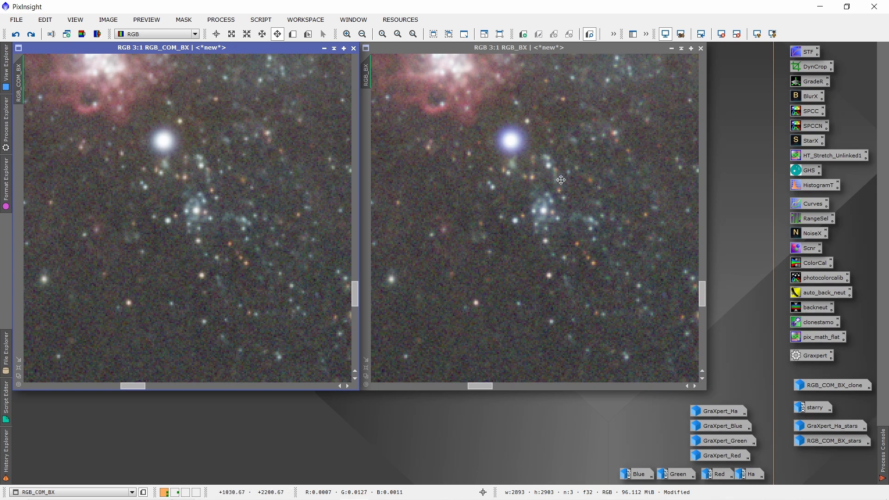
Compare the halos of the two bright stars above the galaxy at the same 3:1 view in RGB_BX and RGB_COM_BX
drag(545, 135, 404, 327)
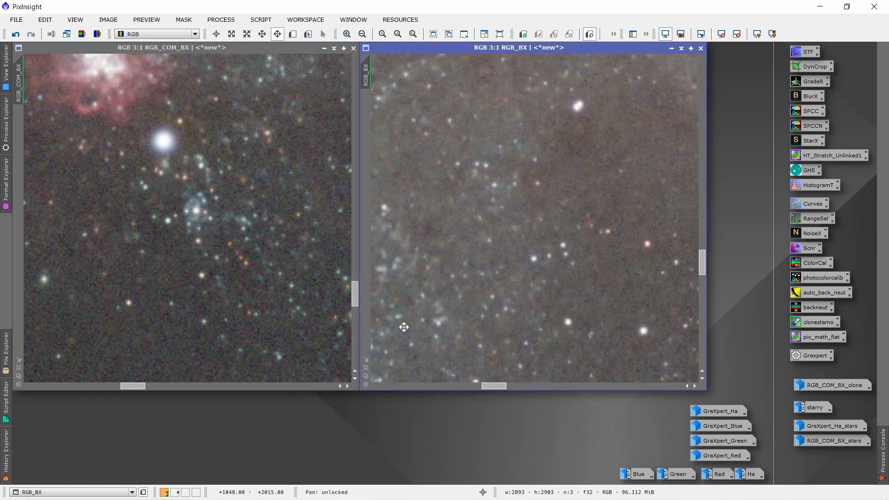
drag(593, 133, 405, 406)
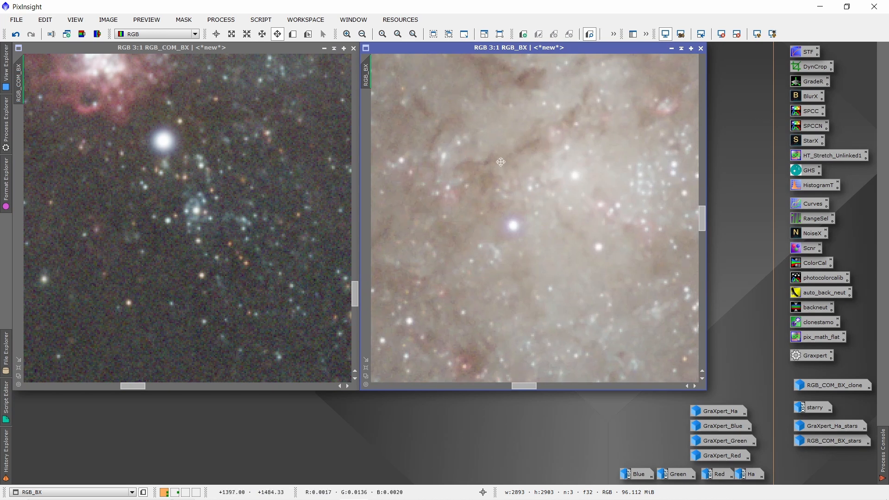
drag(501, 162, 637, 387)
drag(434, 155, 633, 317)
drag(488, 222, 541, 335)
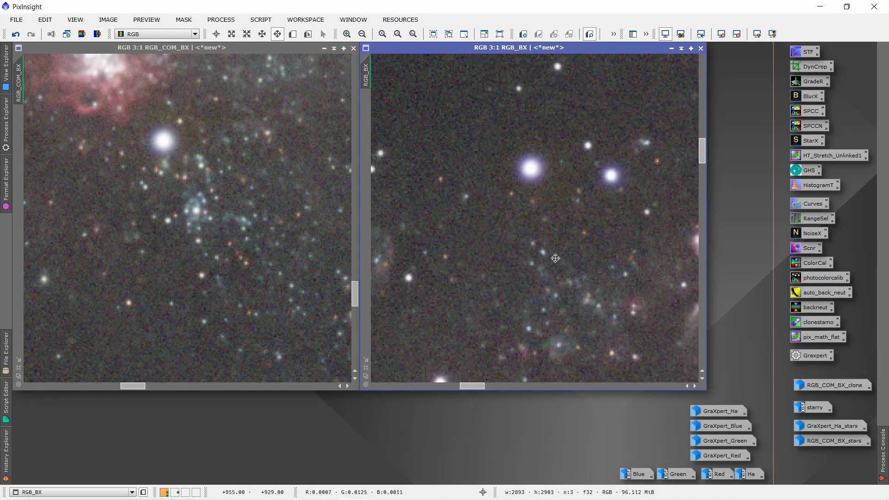
drag(556, 258, 547, 281)
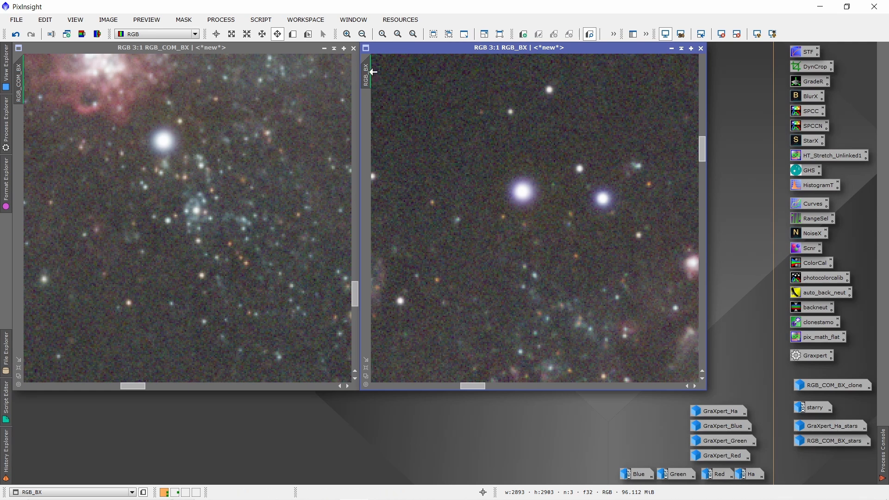
drag(371, 73, 183, 189)
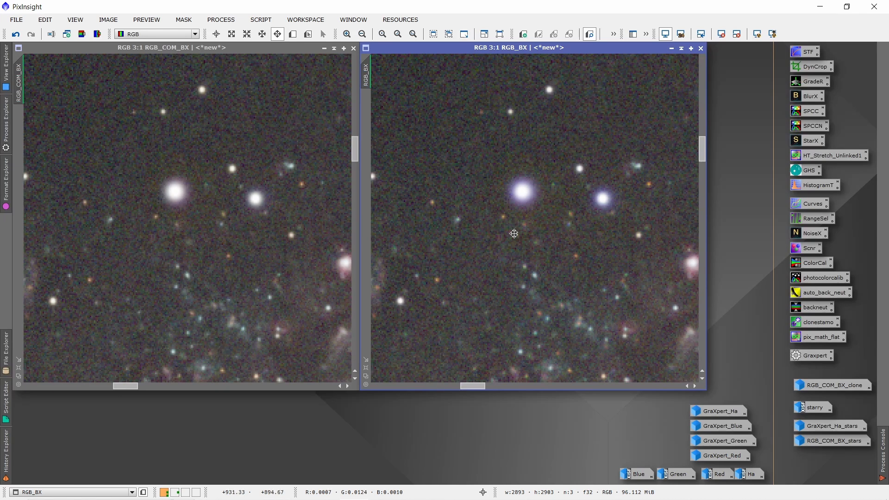
Show RGB_COM_BX and RGB_BX in full at 1:4, and minimise RGB_BX
click(19, 368)
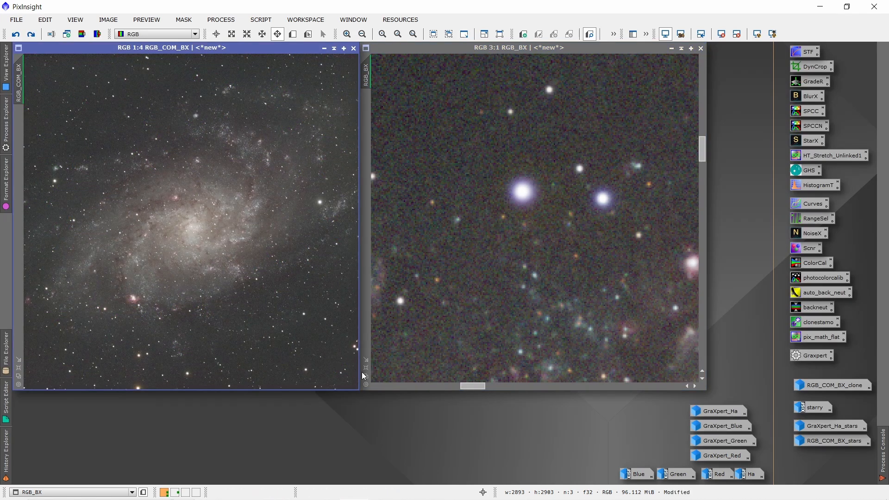
click(366, 368)
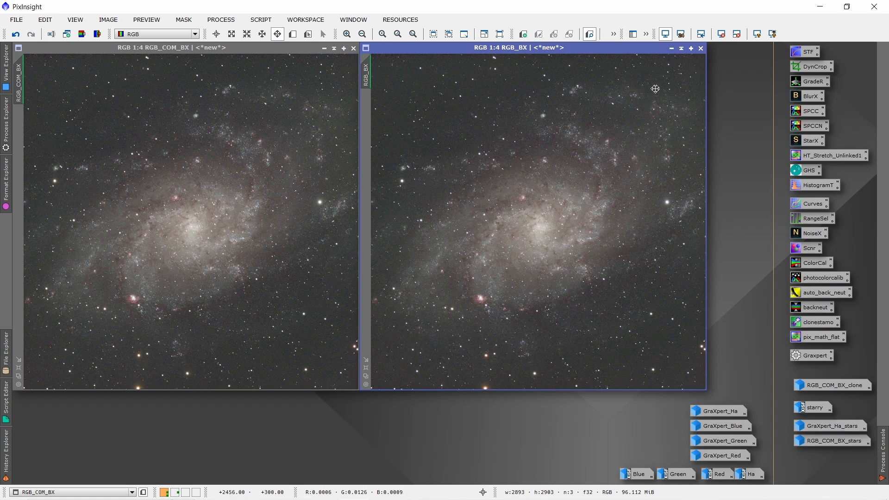
click(672, 49)
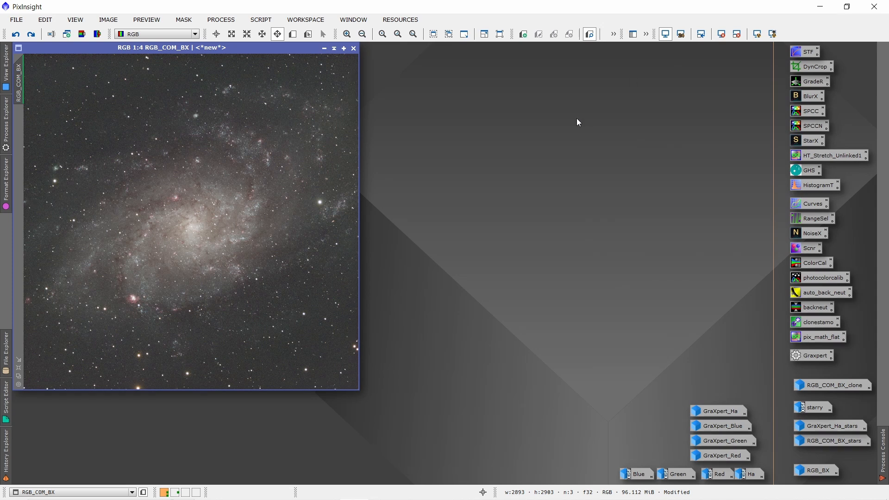
Redo the Preview01 creation on RGB_COM_BX and review the SpectrophotometricColorCalibration settings
click(32, 37)
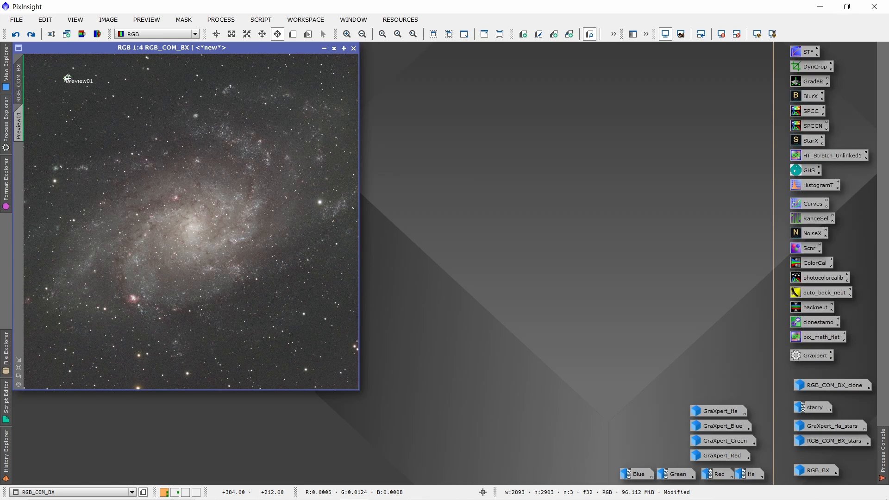
double_click(808, 110)
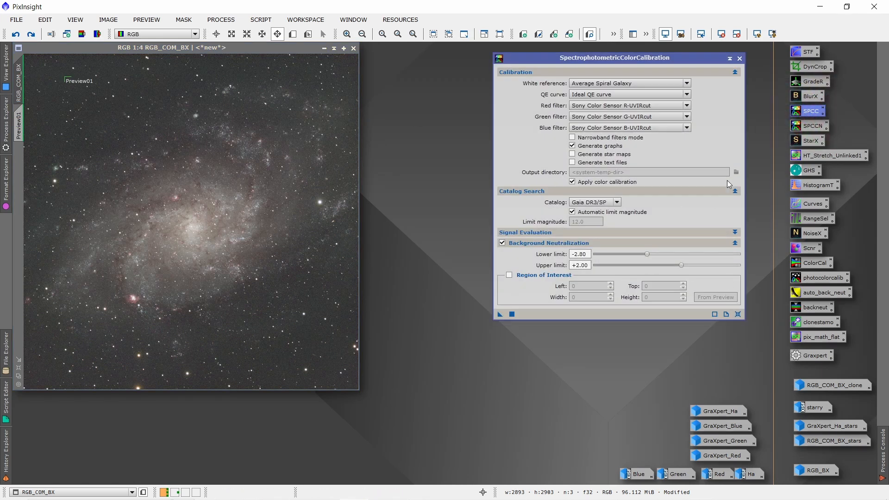
click(740, 58)
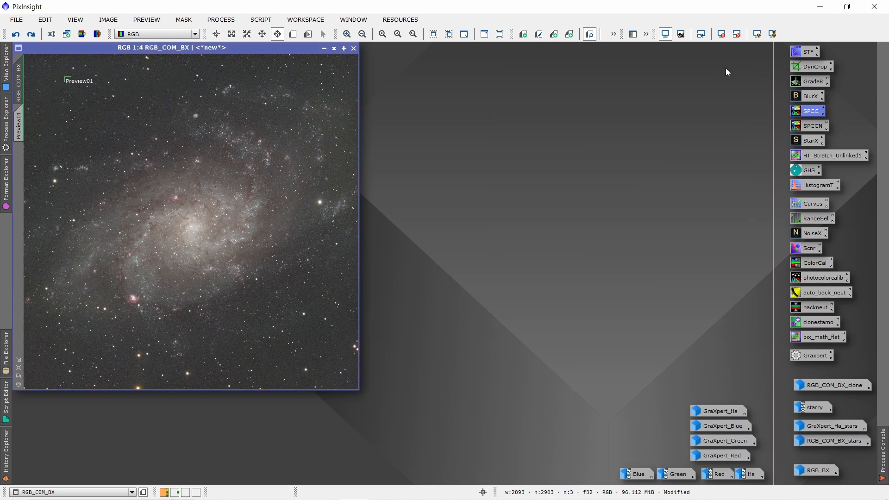
Redo the colour calibration and the permanent stretch on RGB_COM_BX, auto-stretching the display after the first and resetting the screen stretch after the second
click(30, 32)
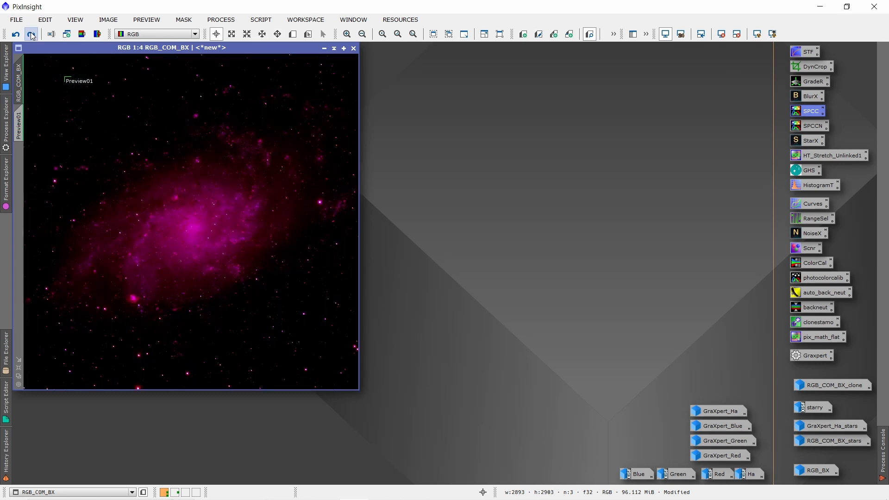
click(721, 34)
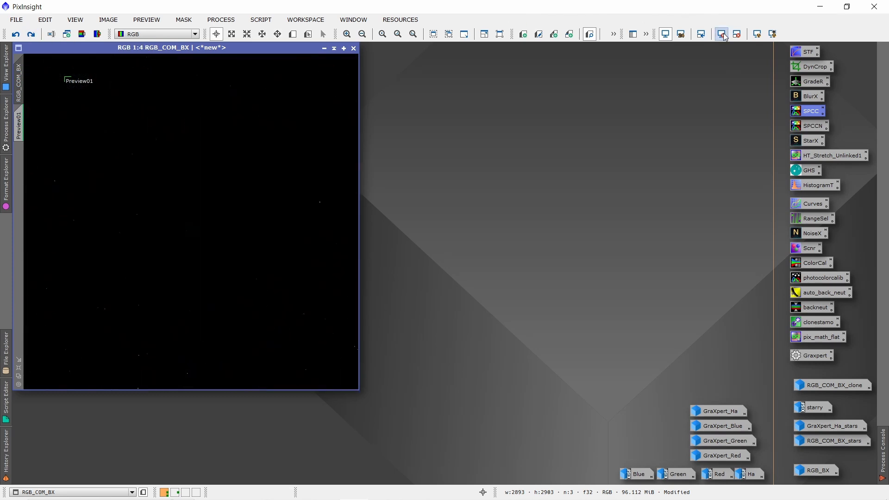
click(757, 34)
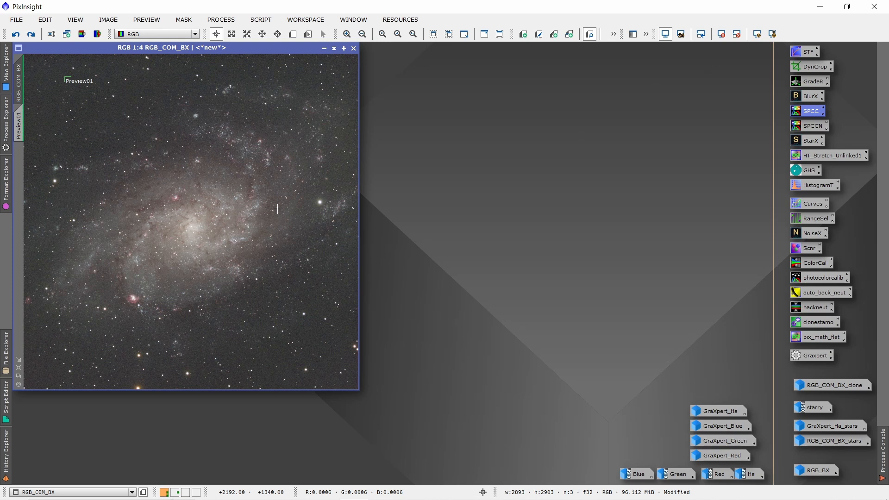
click(32, 33)
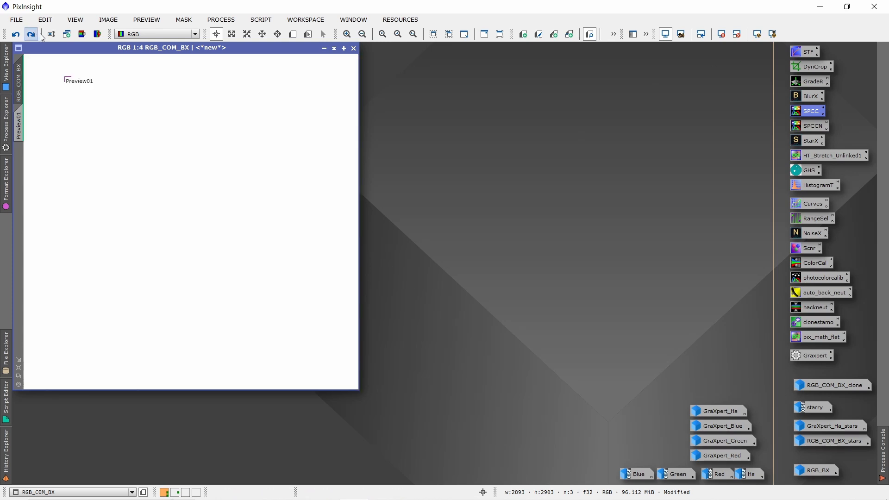
click(723, 35)
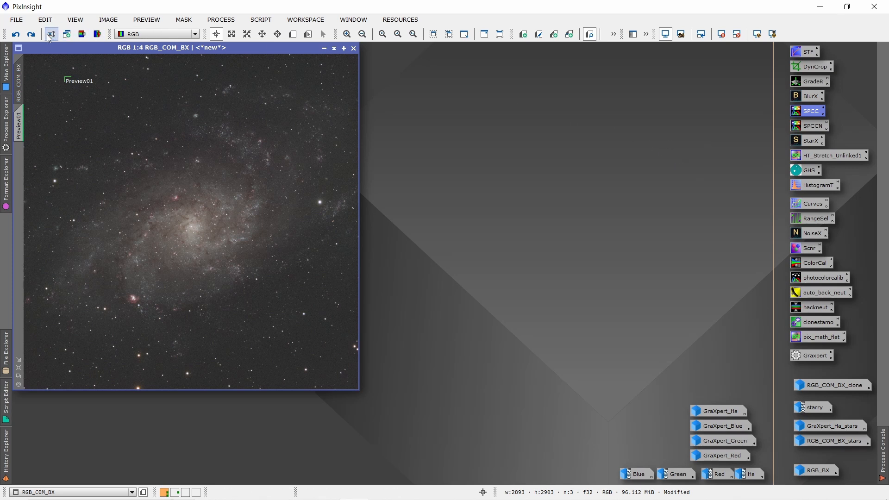
Redo the star removal on RGB_COM_BX and the two colour enhancements that follow it
click(31, 34)
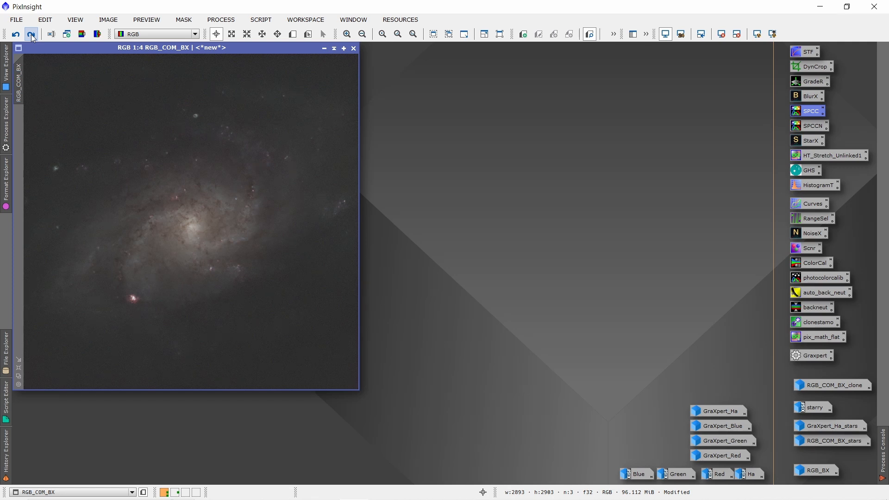
click(32, 35)
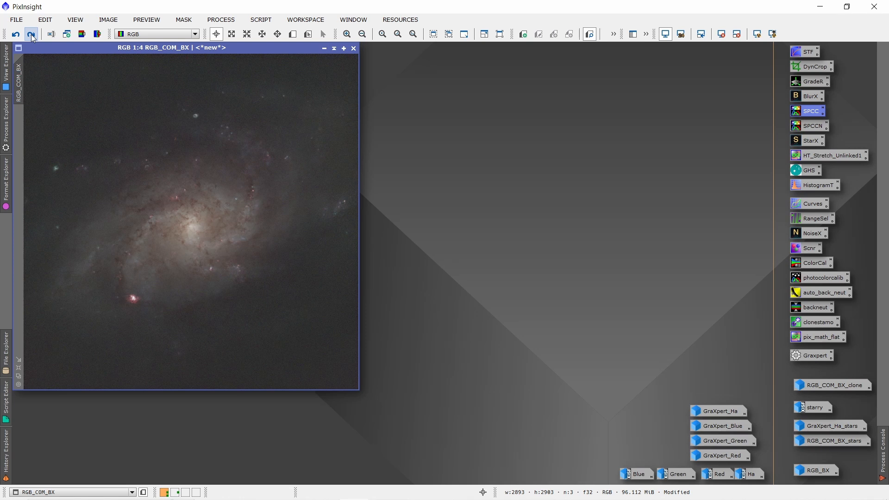
click(32, 34)
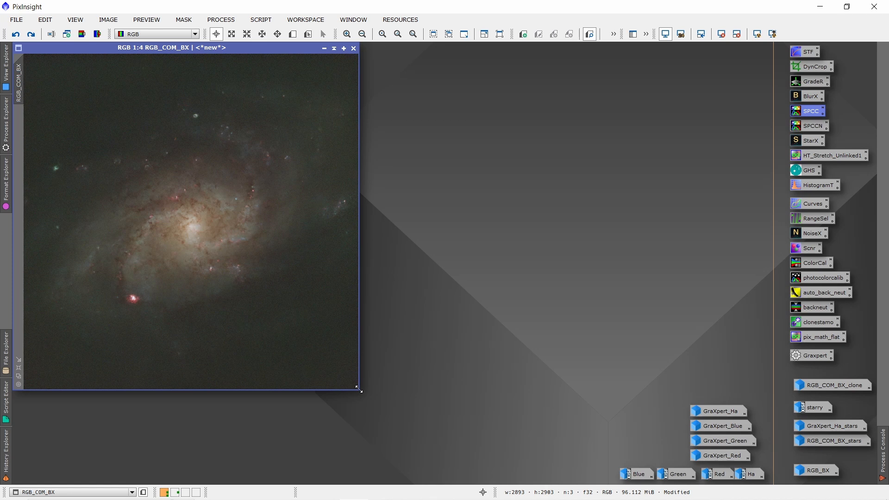
Enlarge the RGB_COM_BX window, redo the noise reduction and green-cast removal while viewing the galaxy at 1:2, and minimise the image
drag(362, 392, 528, 485)
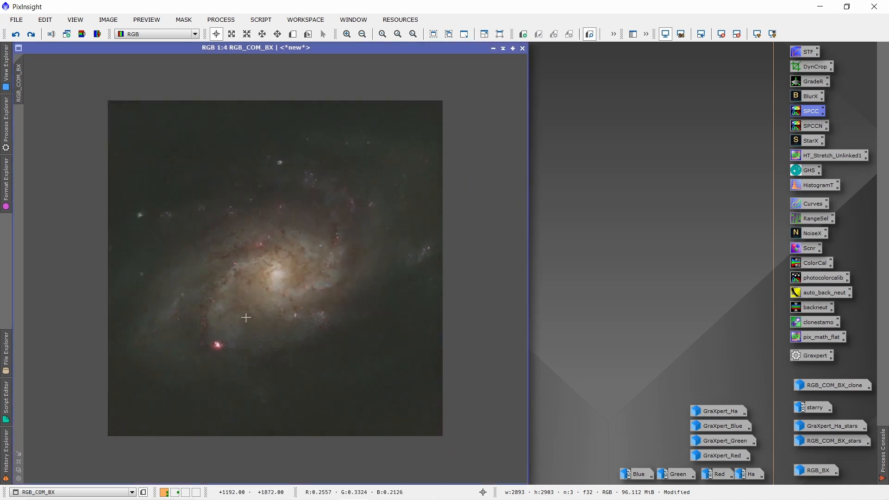
scroll(232, 300, up, 1)
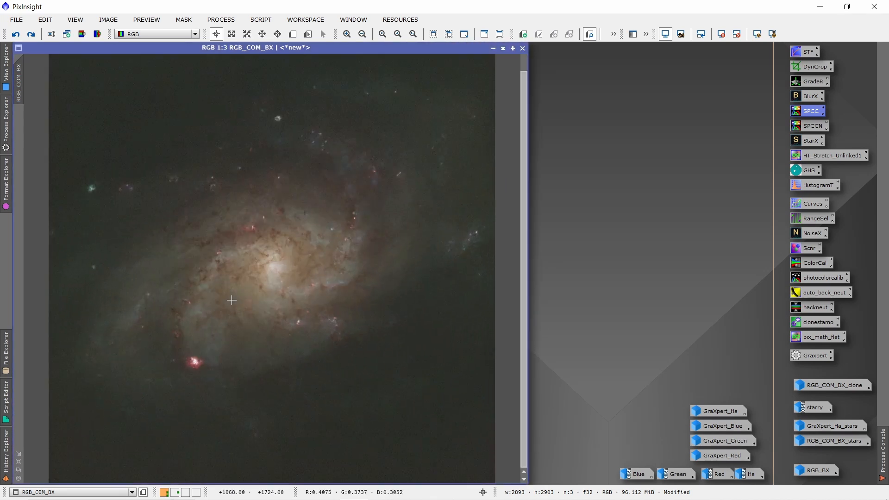
scroll(232, 301, up, 1)
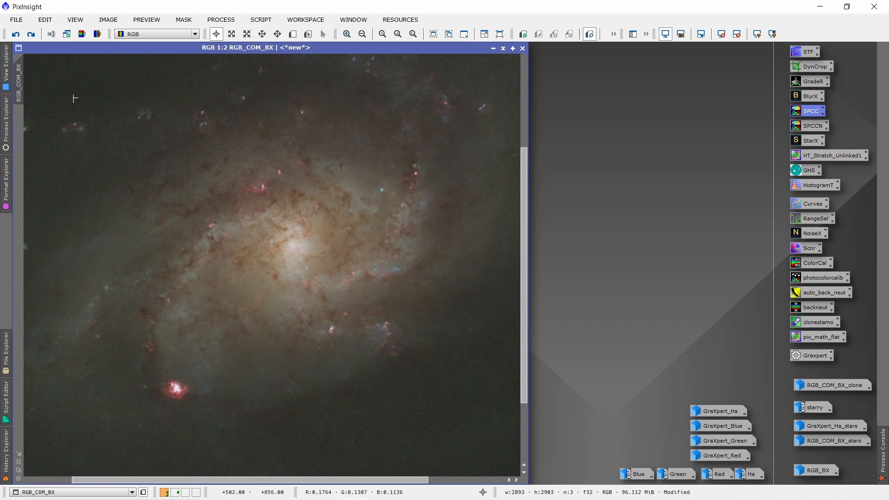
click(31, 33)
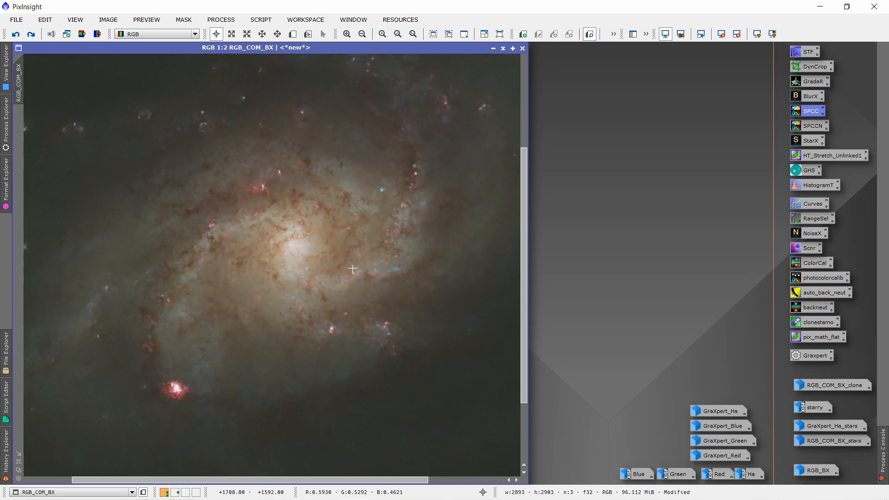
click(35, 37)
scroll(269, 253, down, 1)
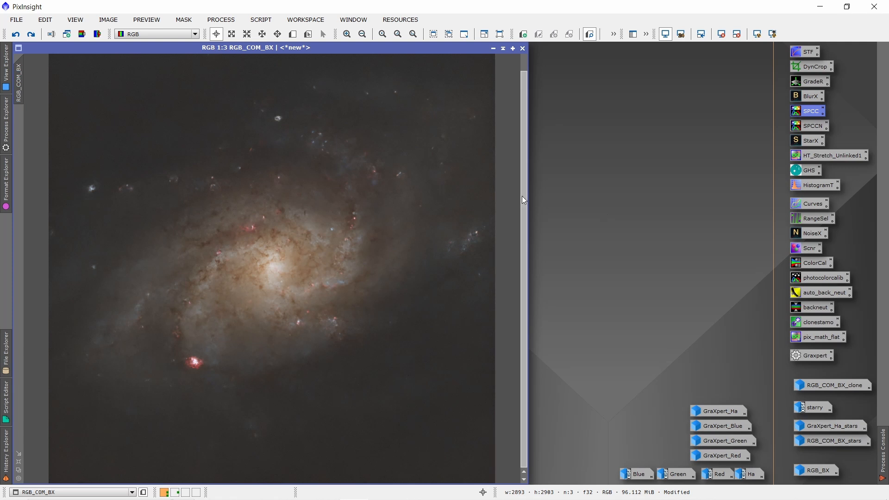
click(494, 49)
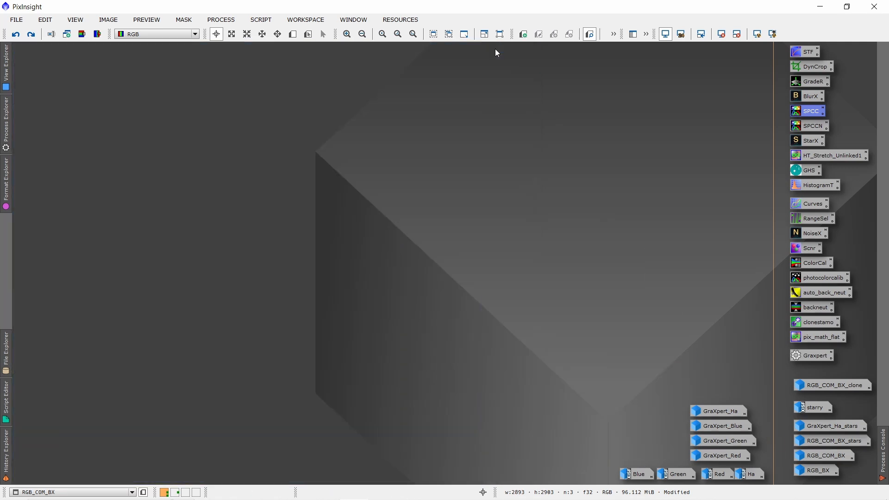
Restore GraXpert_Ha, redo its edits from the star removal through the permanent stretch, and reset its screen stretch
double_click(720, 411)
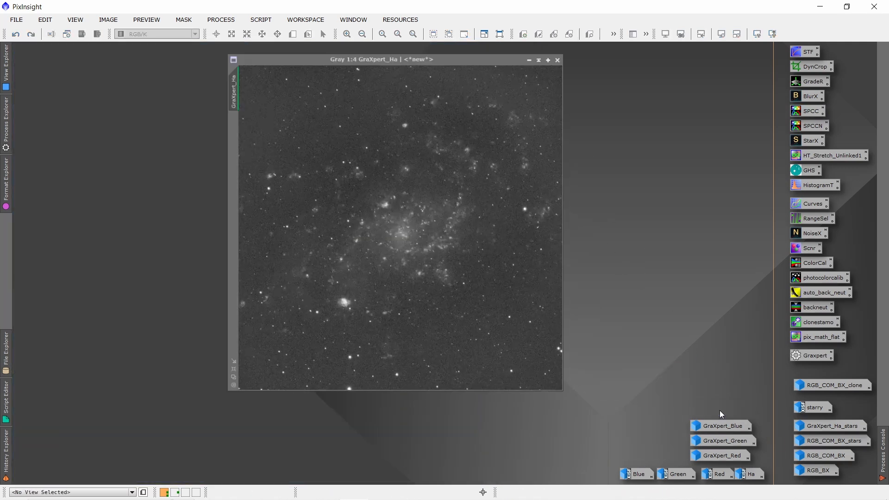
drag(431, 48, 296, 49)
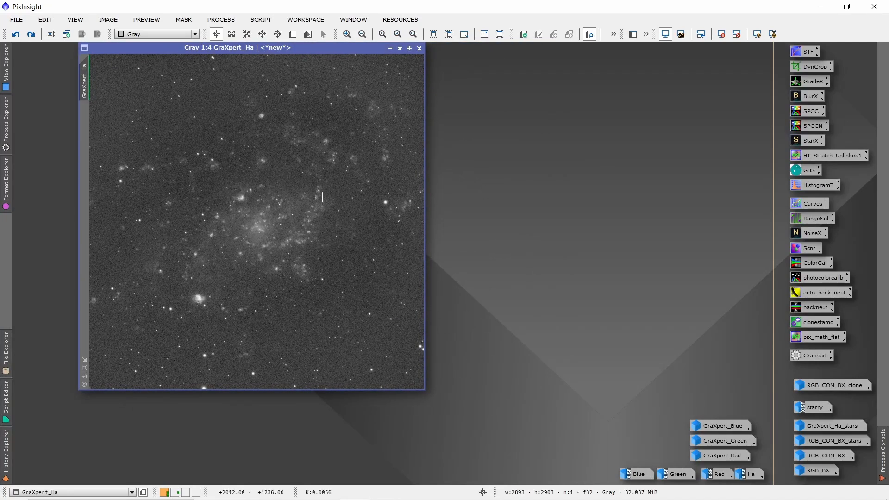
click(37, 37)
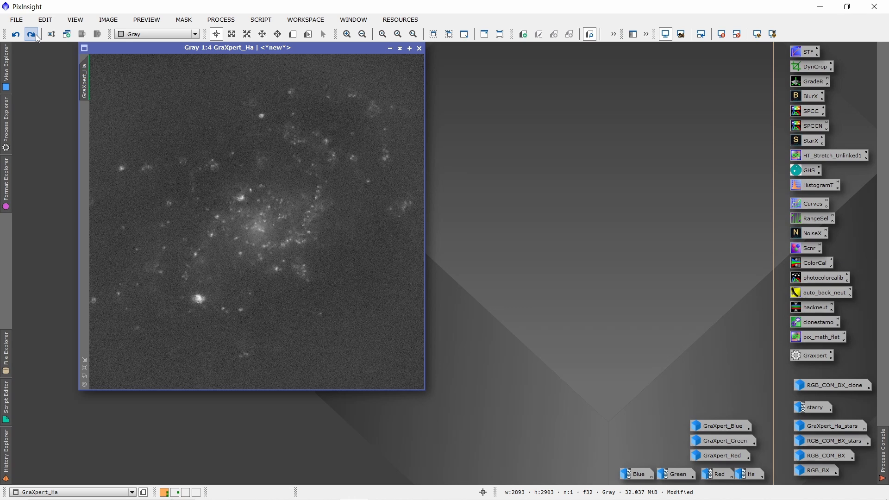
click(37, 36)
click(31, 37)
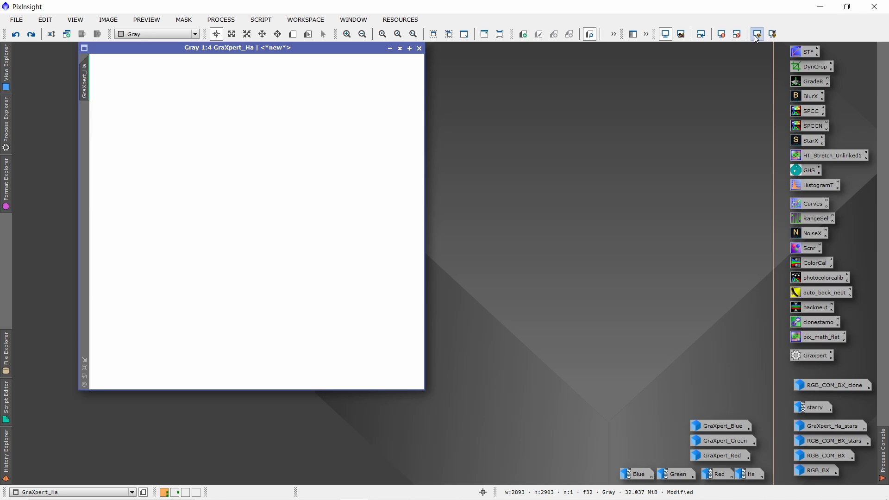
click(722, 34)
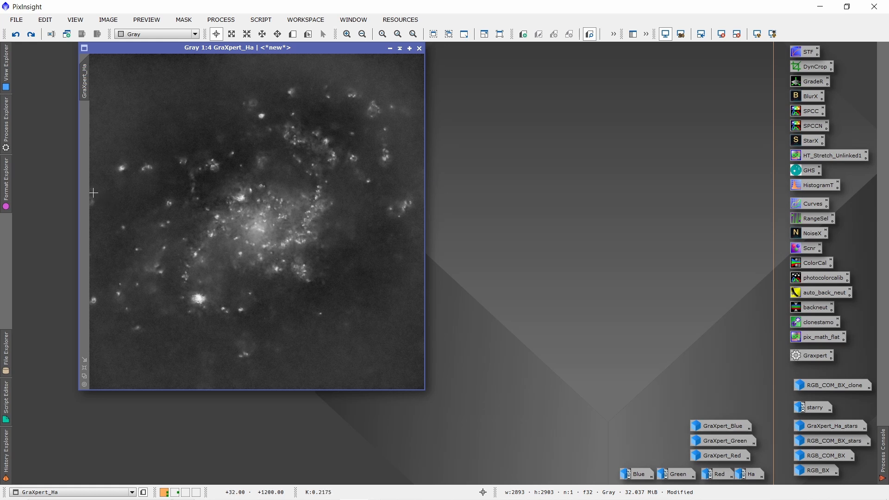
Redo the remaining edits on GraXpert_Ha through the last CurvesTransformation, examine the bright nebula regions at 1:2, and minimise the image
click(32, 29)
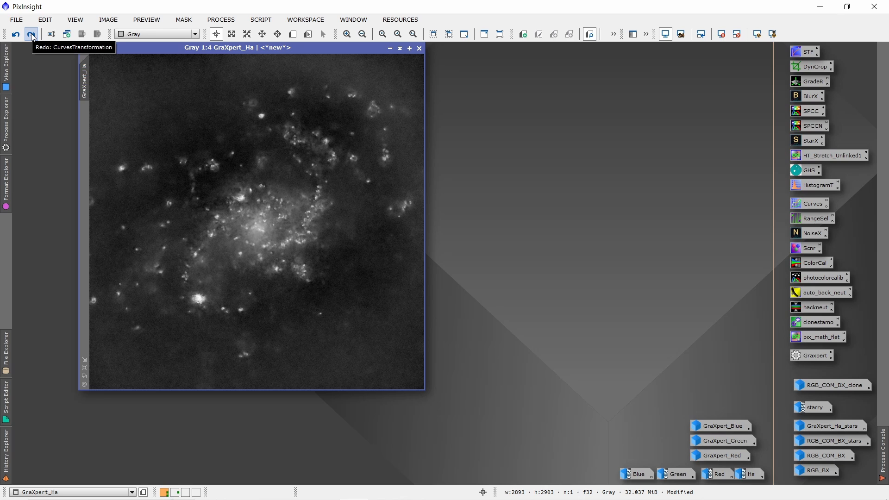
click(31, 34)
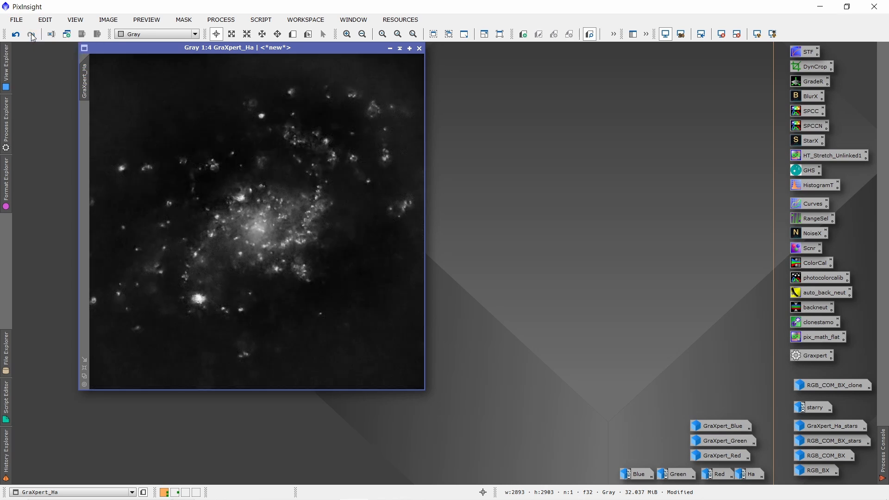
scroll(329, 192, up, 2)
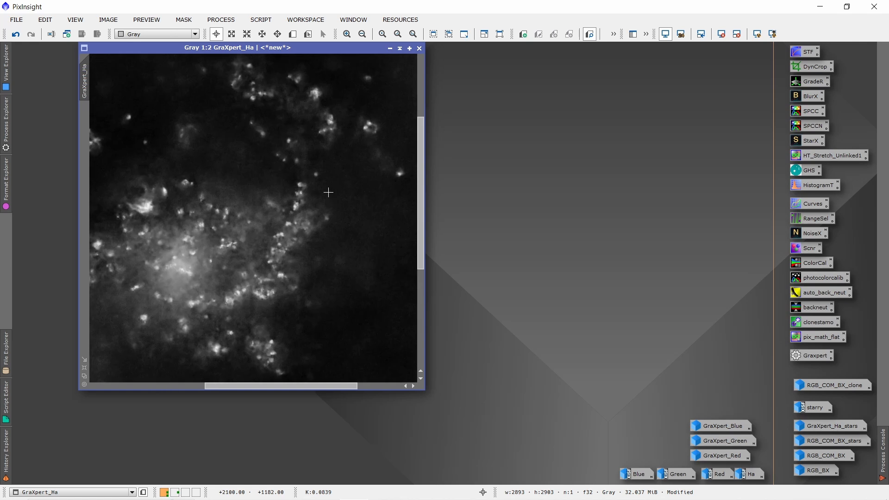
scroll(329, 193, down, 2)
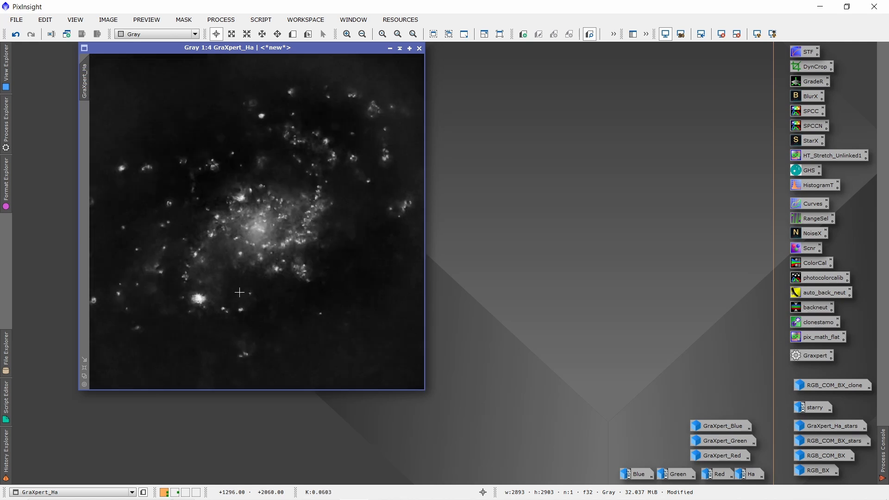
scroll(195, 317, up, 2)
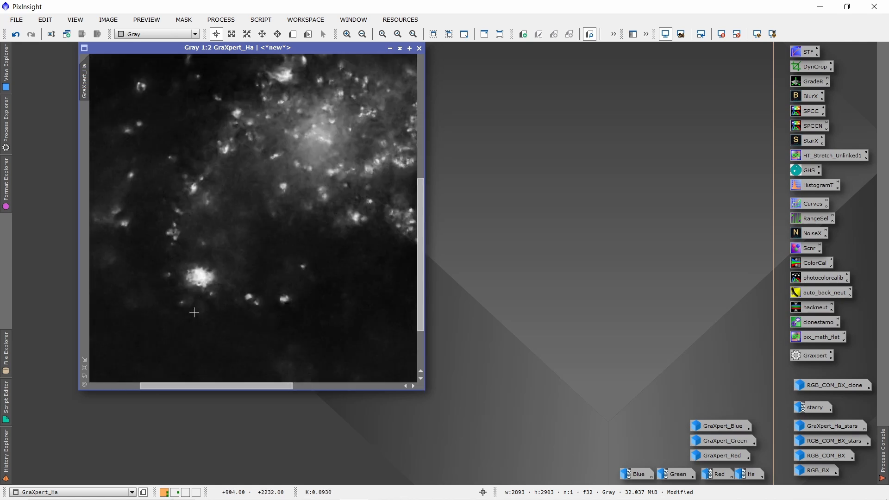
scroll(194, 313, down, 2)
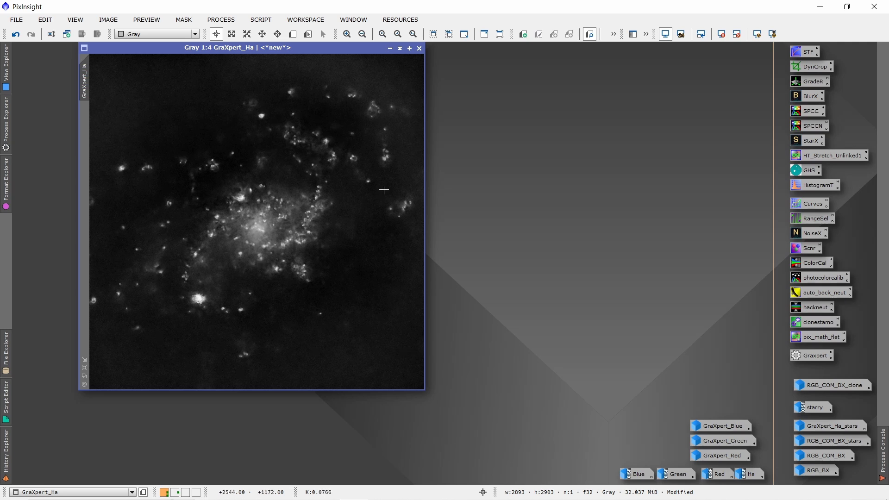
click(391, 48)
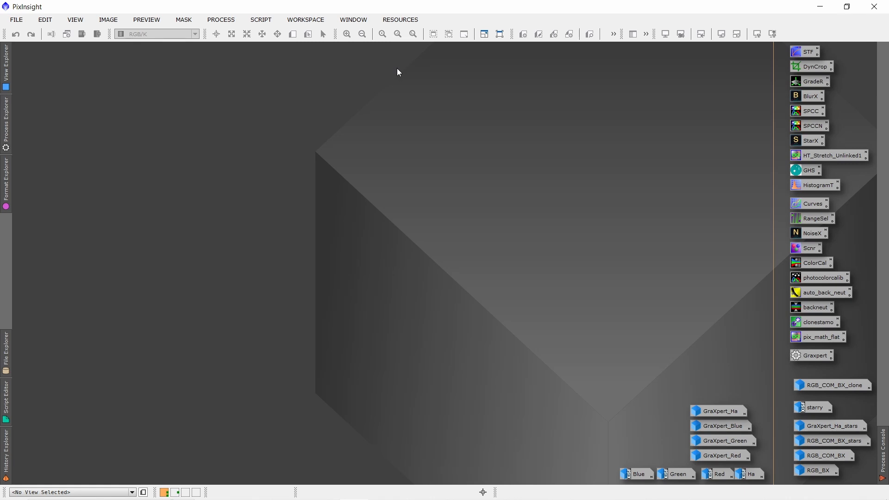
Locate the CombineHaWithRGB script among the Toolbox scripts without running it
click(263, 20)
mouse_move(354, 163)
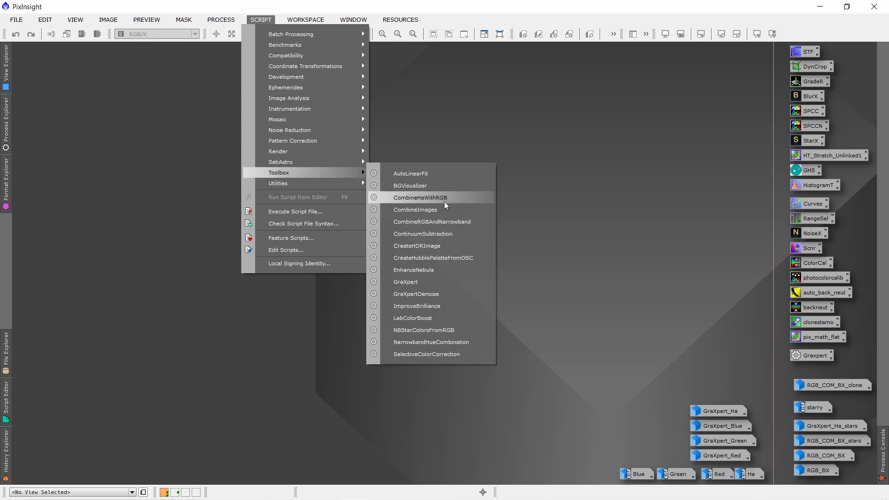
click(586, 196)
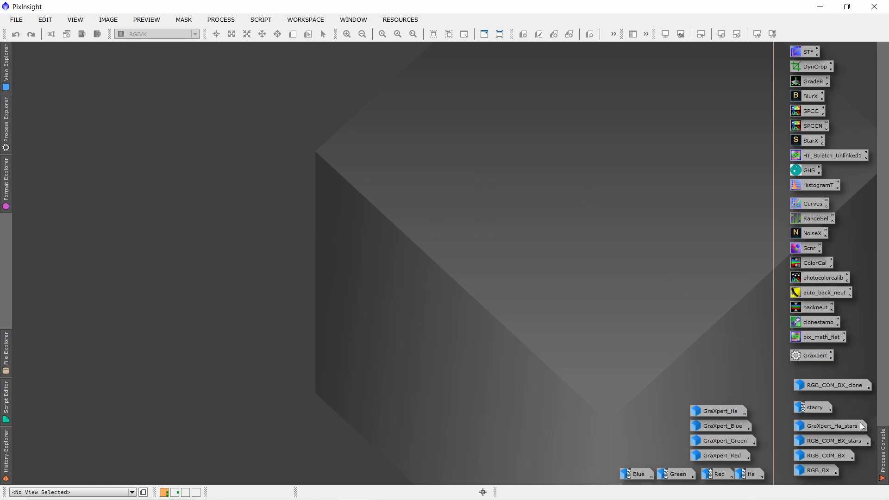
Restore RGB_COM_BX, redo the combination with the Ha data and the edit that follows it, and minimise the image
mouse_move(839, 462)
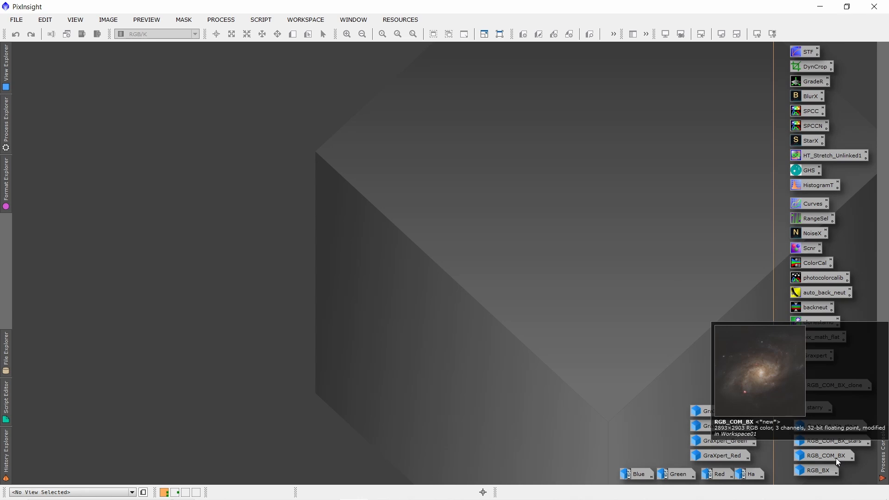
click(838, 462)
double_click(838, 461)
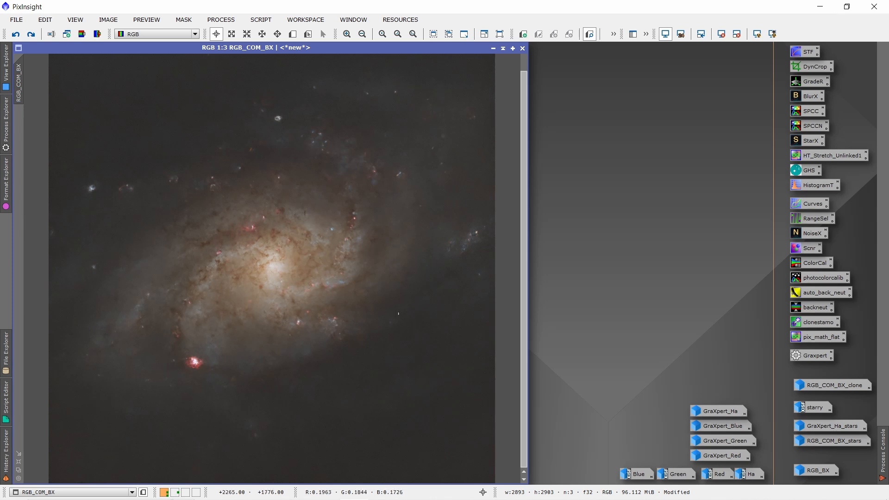
click(31, 34)
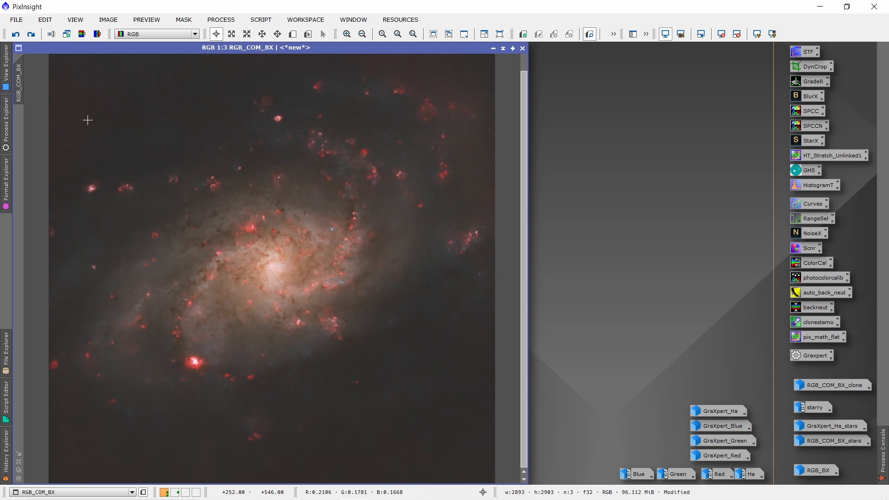
click(34, 36)
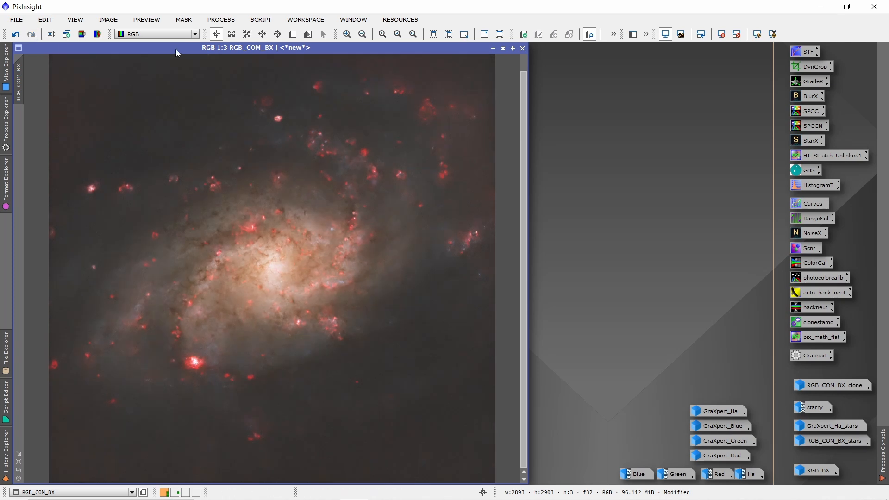
drag(176, 48, 214, 45)
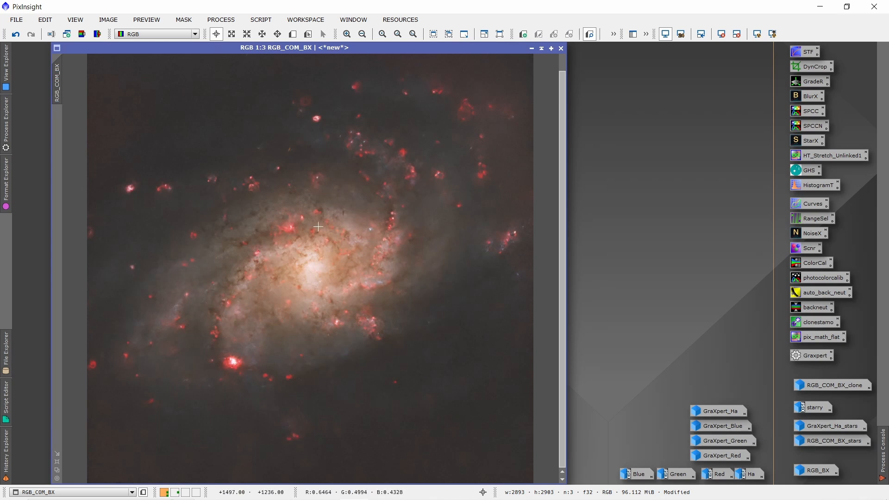
click(532, 49)
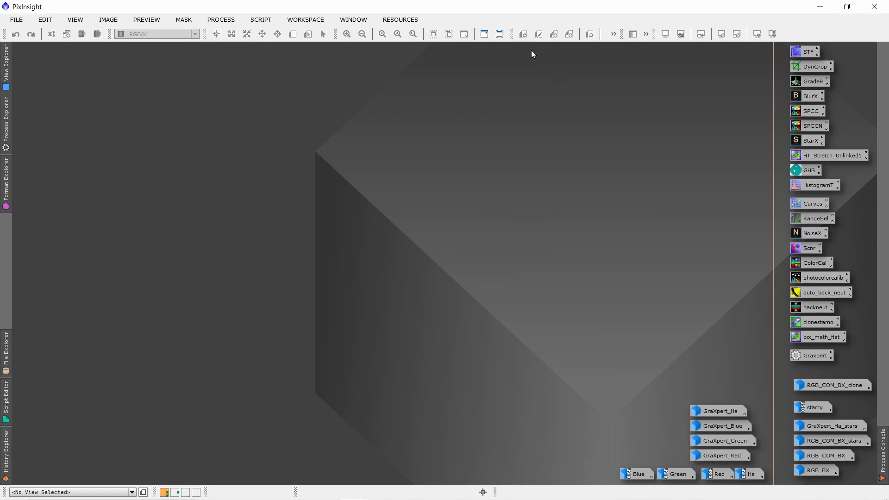
Restore the starry image, redo its HistogramTransformation and CurvesTransformation, and compare the image before and after the curves edit
double_click(813, 408)
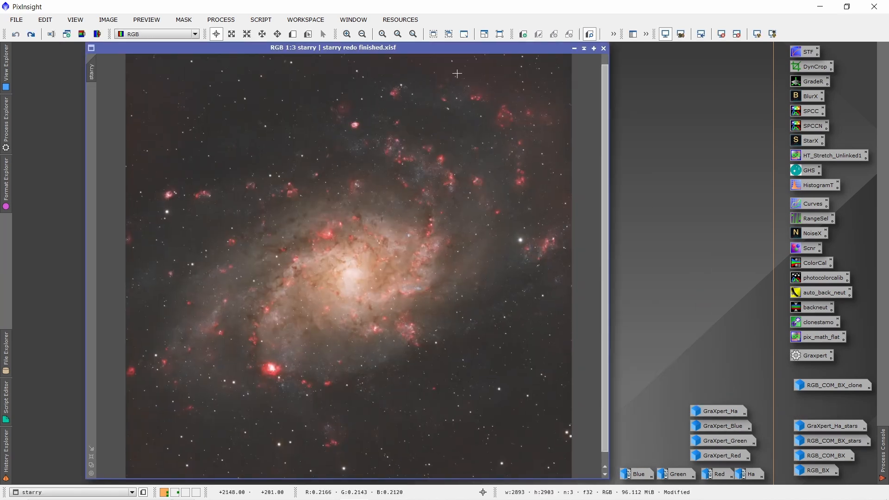
drag(473, 52, 384, 52)
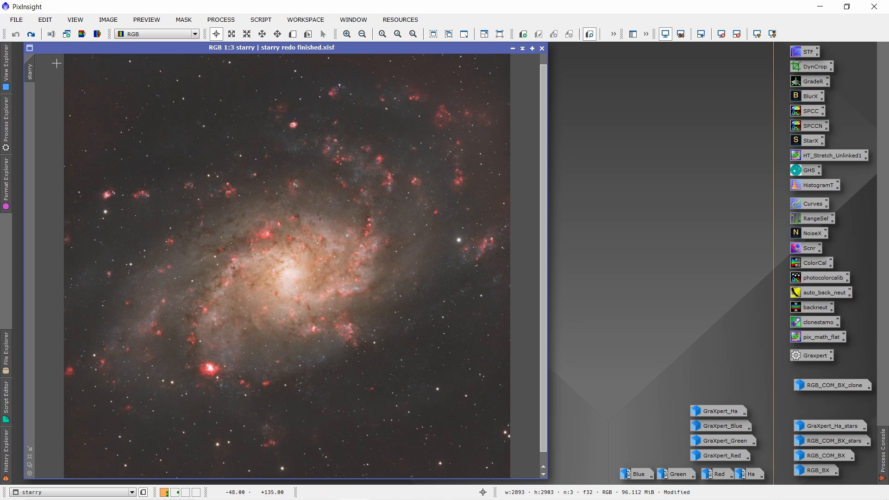
click(31, 35)
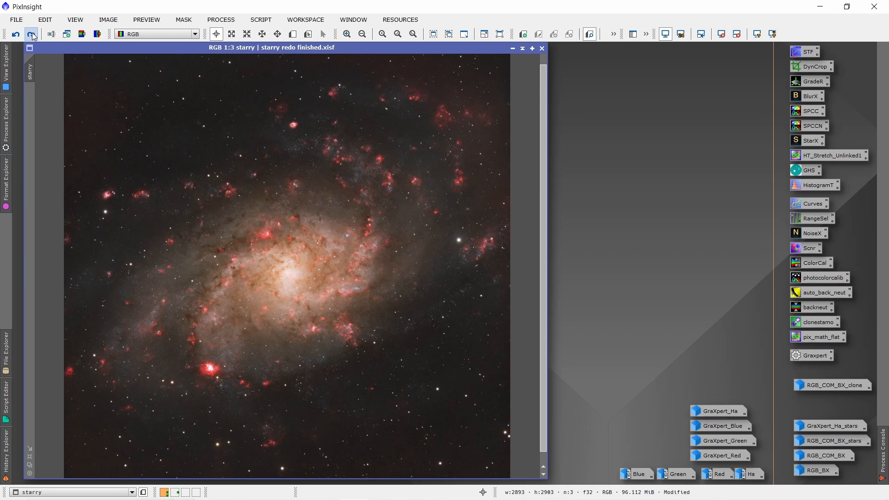
click(31, 32)
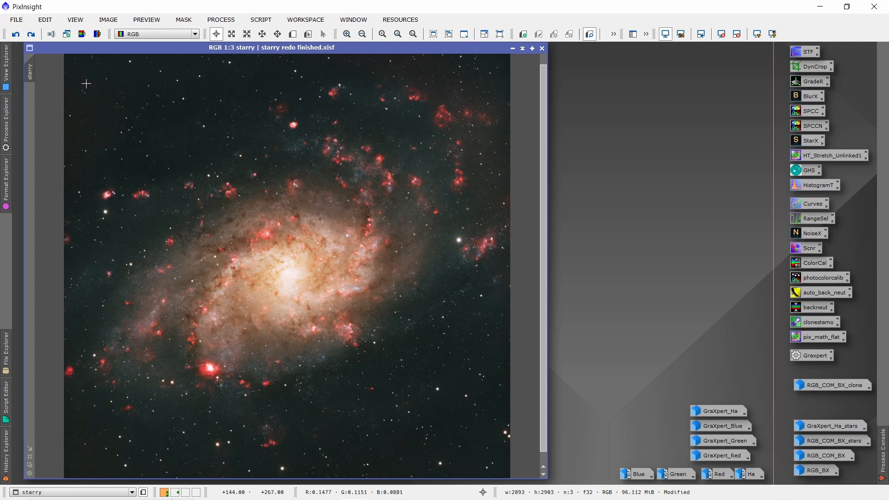
click(17, 35)
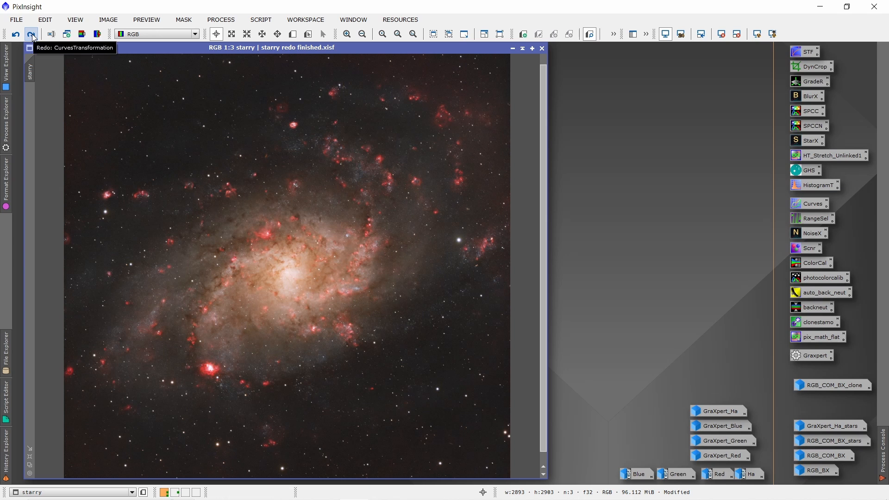
click(31, 35)
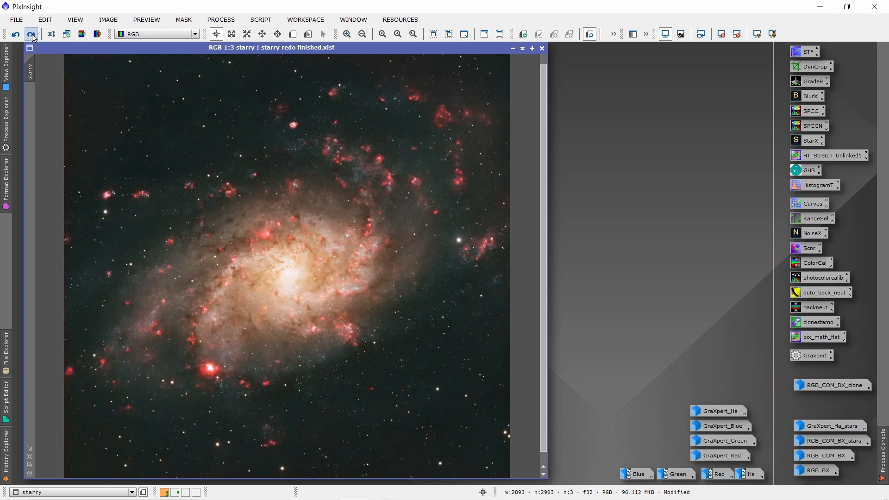
Redo the final edit on the starry image and compare before and after on the galaxy core at 1:1 and 1:2
click(31, 34)
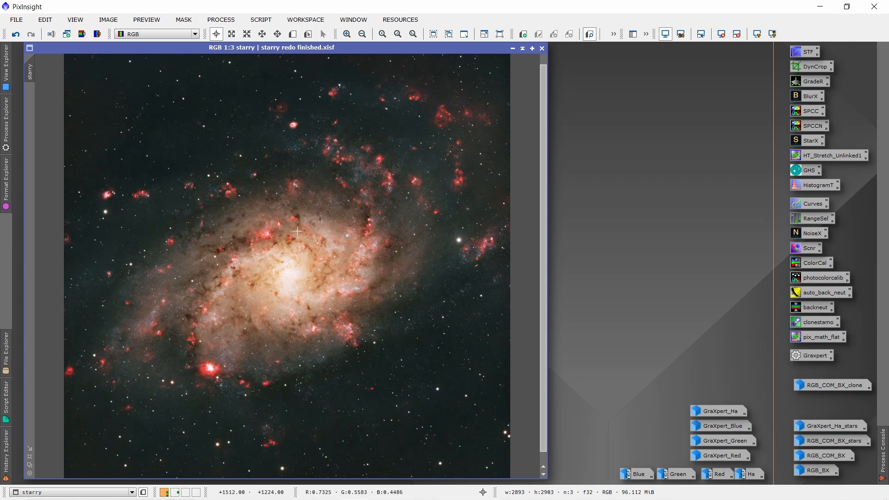
scroll(251, 254, up, 3)
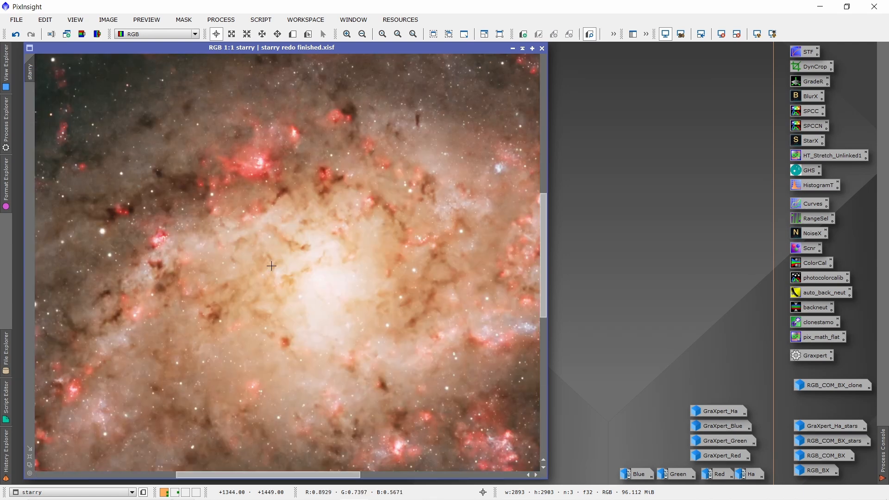
scroll(275, 262, down, 1)
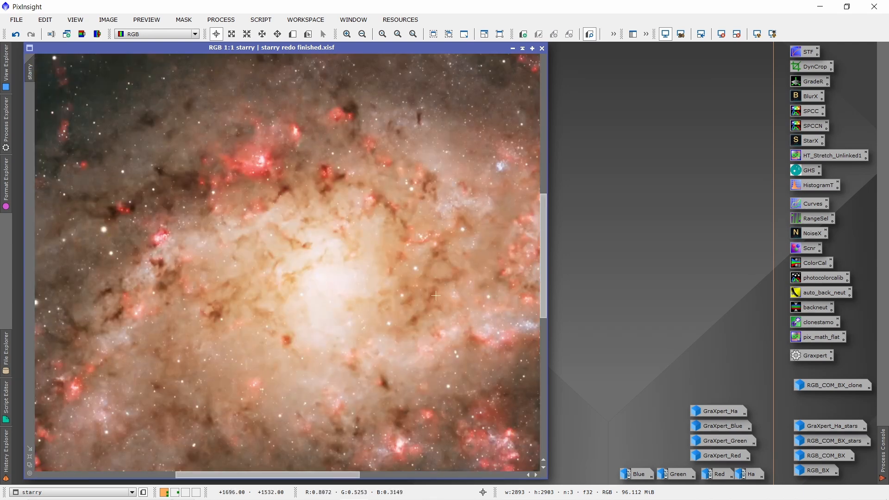
click(16, 35)
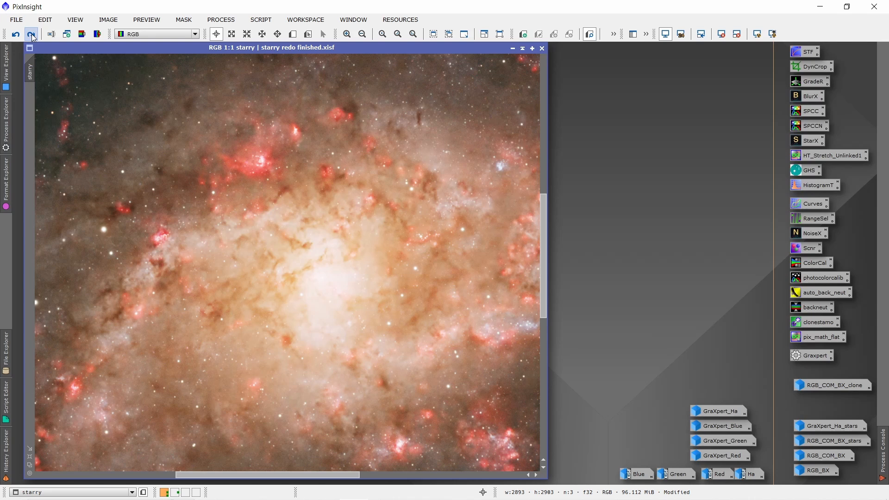
click(31, 35)
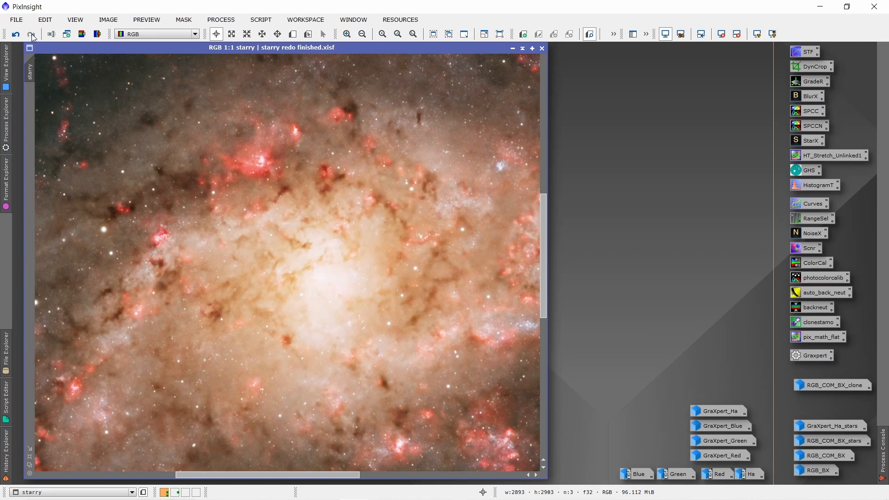
scroll(302, 274, down, 1)
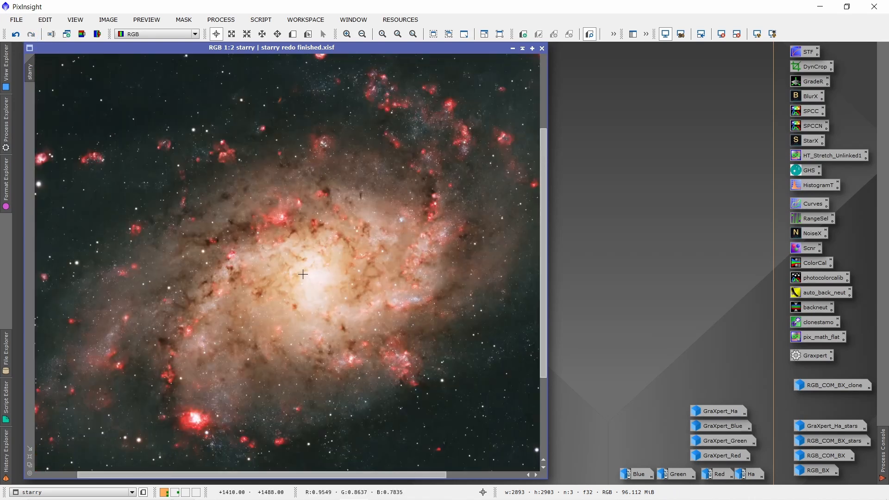
click(16, 35)
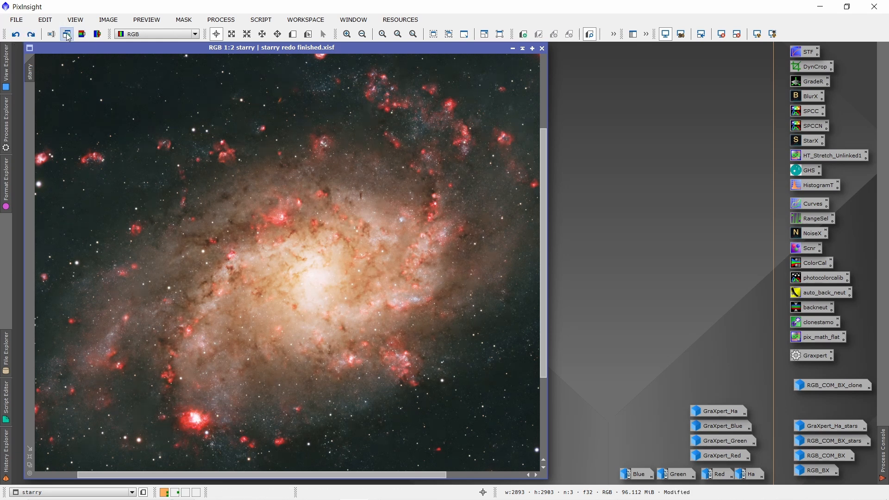
click(31, 35)
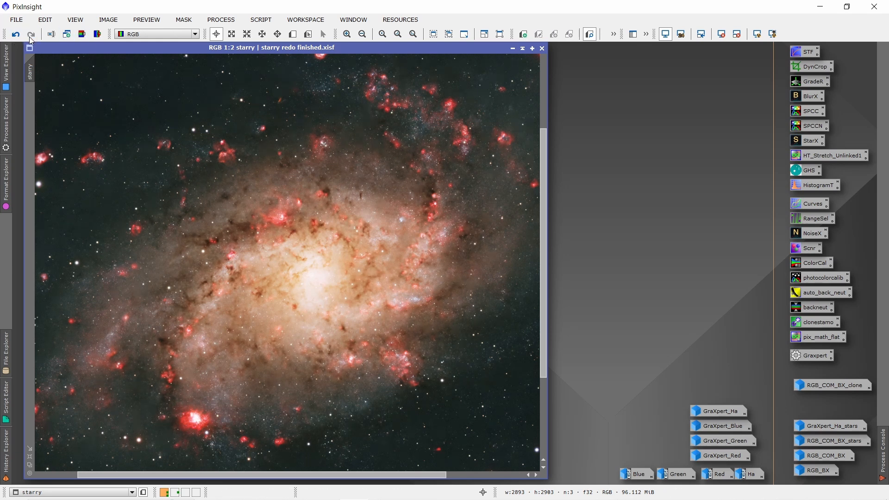
Apply the saved Scnr process to the starry image
scroll(288, 265, up, 1)
scroll(289, 264, down, 2)
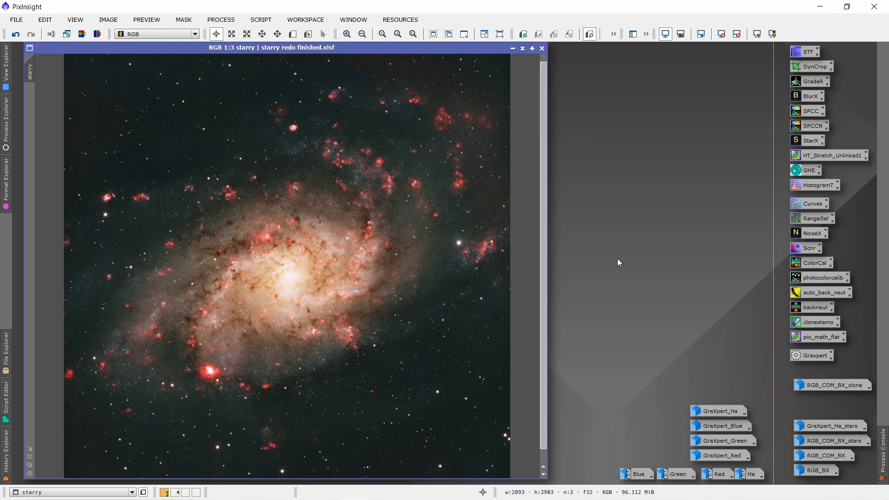
drag(812, 249, 393, 343)
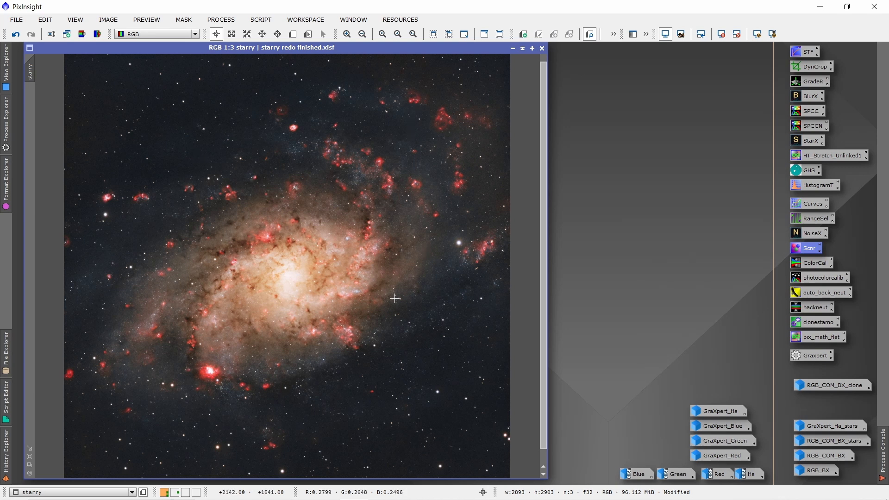
Inspect the upper-right arm's red nebulae at 1:1, continuing past the bright star to the lower-right star field
scroll(378, 308, up, 1)
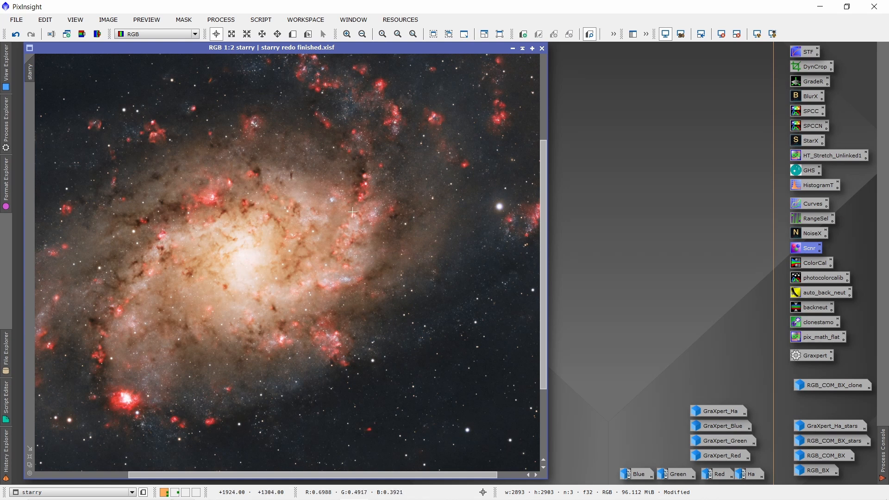
click(277, 34)
drag(399, 205, 361, 324)
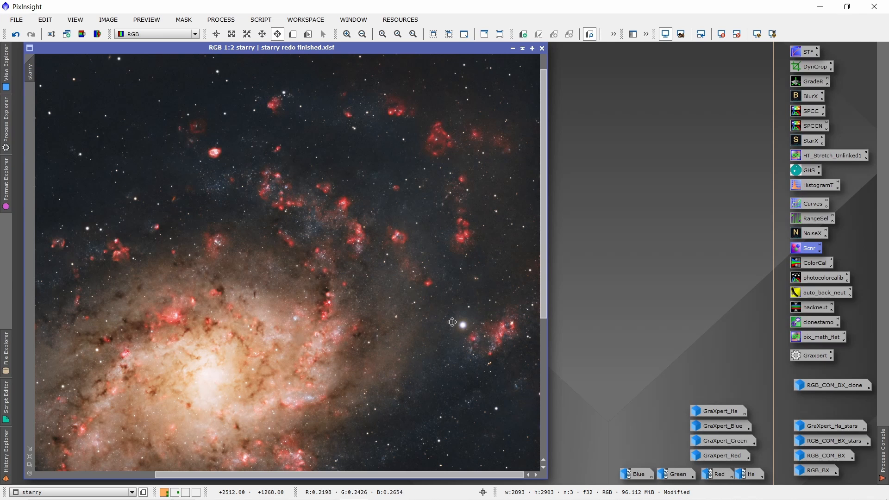
scroll(452, 322, up, 1)
drag(366, 277, 374, 375)
drag(254, 214, 348, 353)
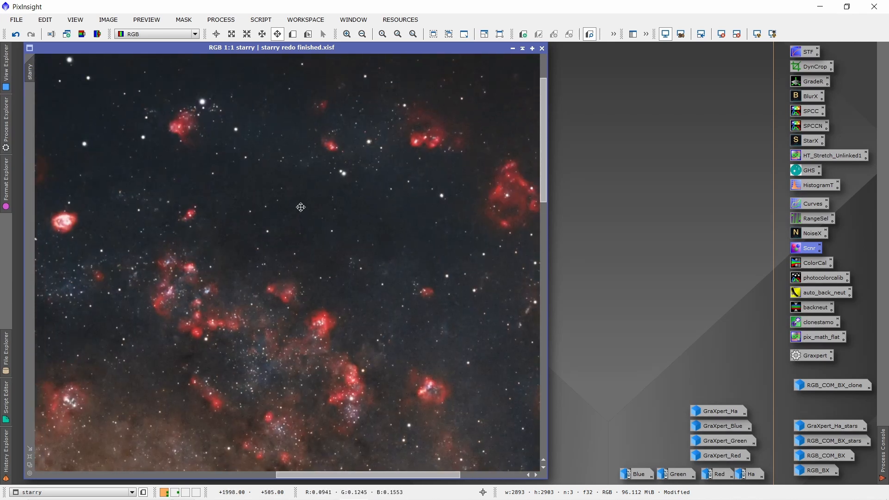
drag(299, 204, 214, 282)
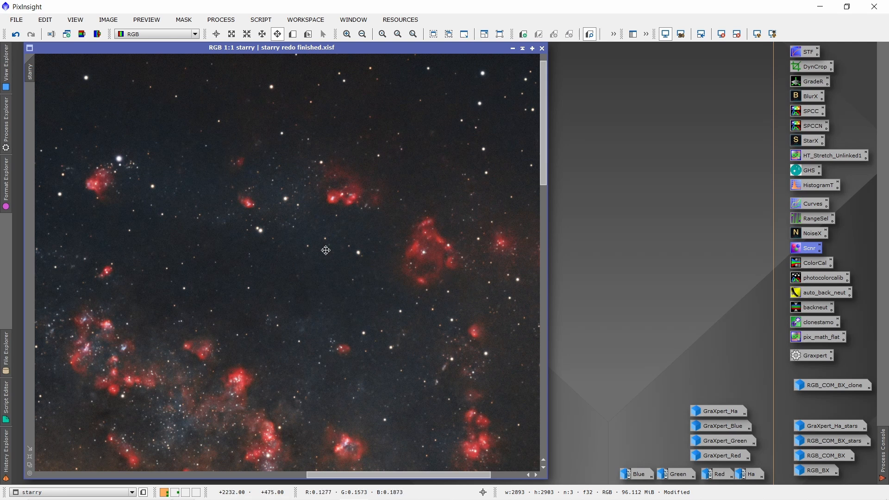
drag(197, 337, 187, 145)
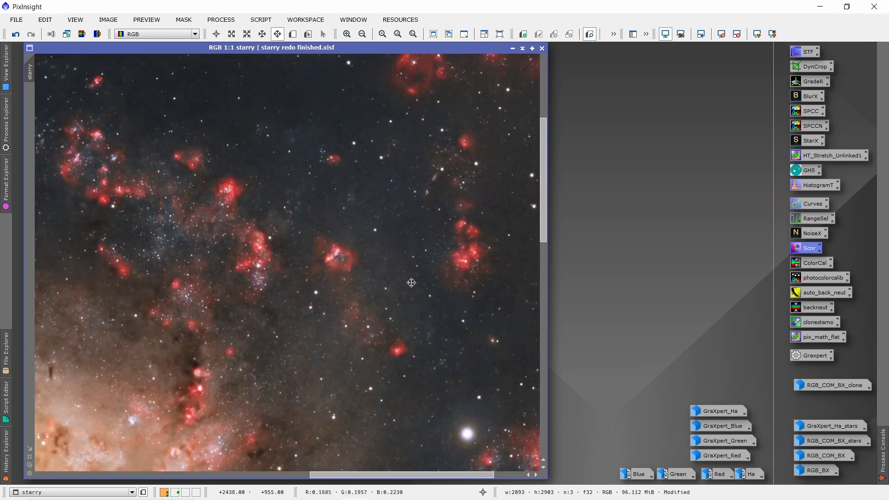
drag(428, 286, 397, 245)
drag(383, 311, 335, 270)
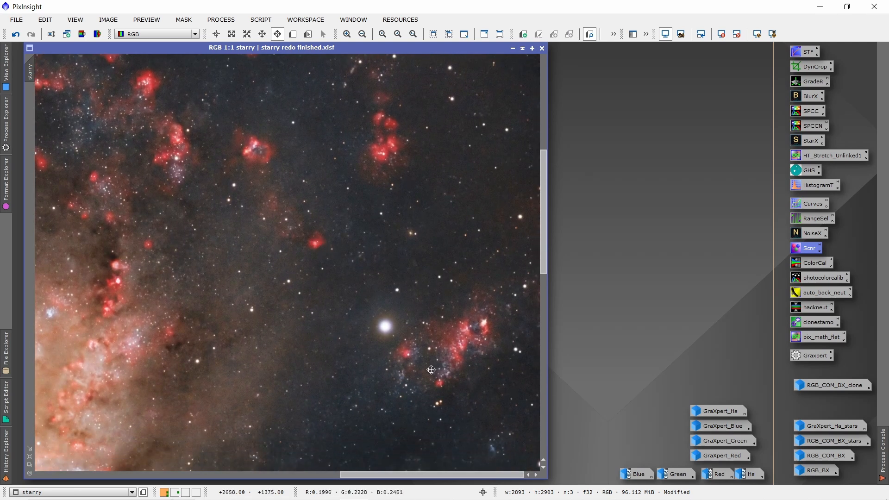
drag(398, 395, 399, 270)
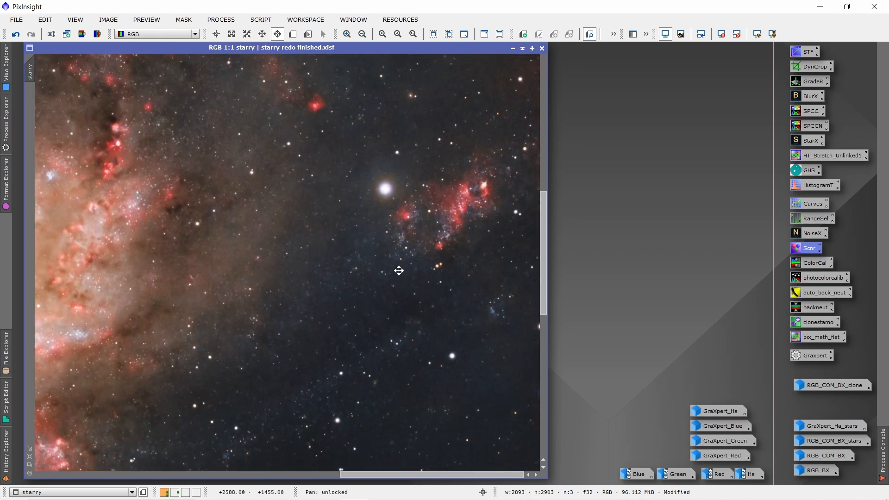
drag(360, 378, 368, 308)
drag(337, 349, 380, 248)
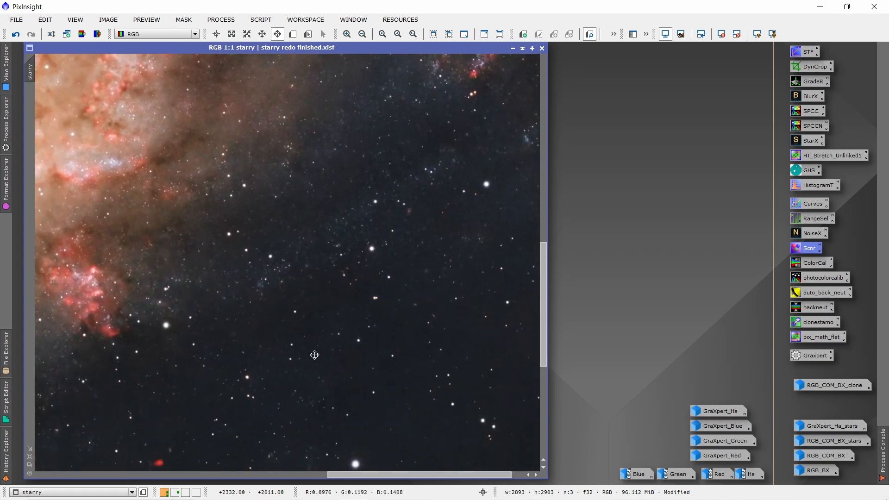
drag(312, 355, 350, 274)
Inspect the galaxy core at 1:1, continuing through the dust lanes above it to the upper-left background
drag(278, 348, 518, 333)
drag(395, 232, 464, 364)
drag(398, 262, 410, 366)
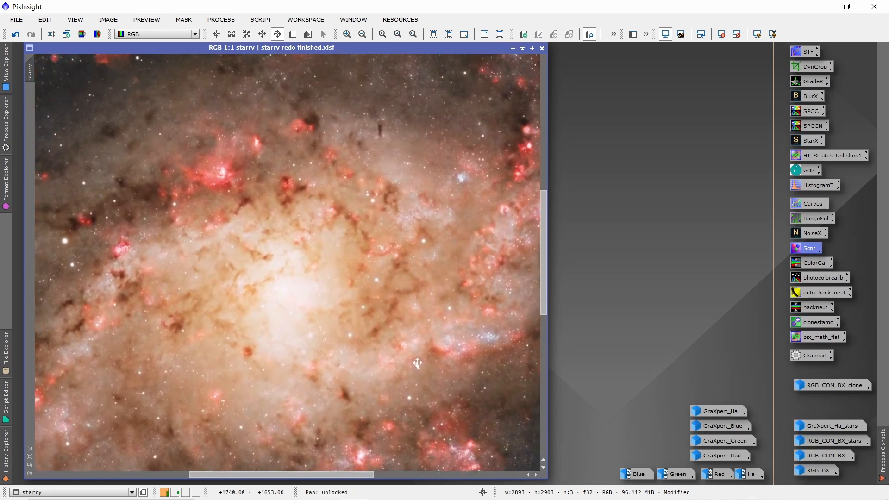
drag(397, 320, 346, 380)
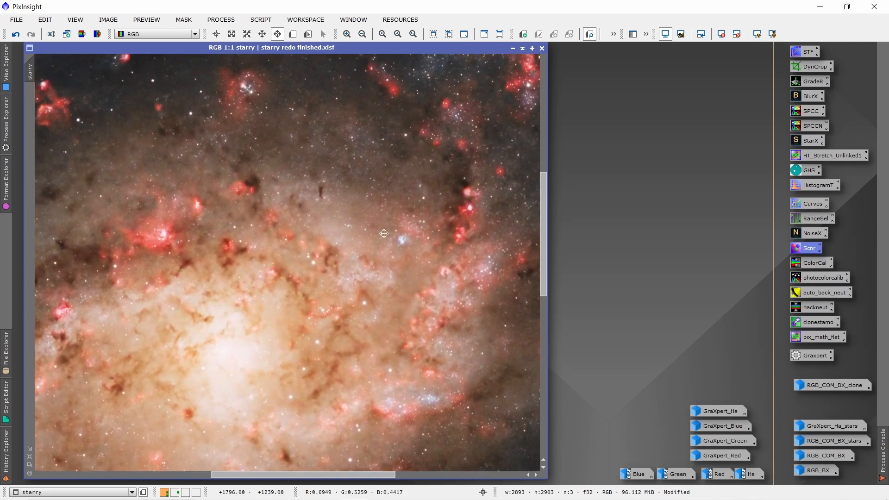
drag(384, 233, 440, 352)
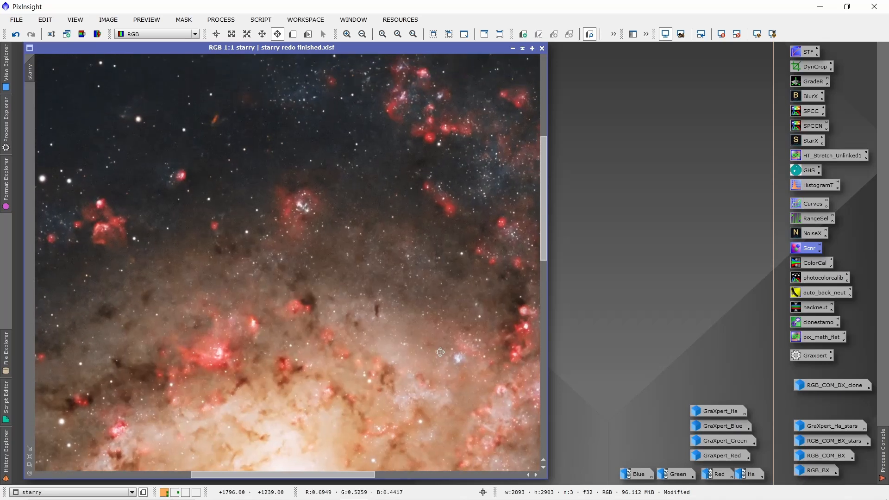
drag(258, 318, 480, 330)
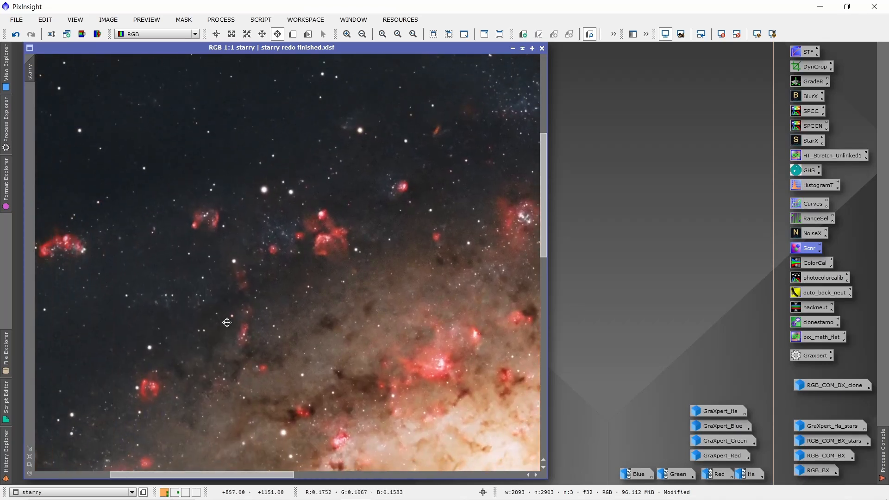
drag(201, 324, 429, 466)
drag(384, 270, 242, 390)
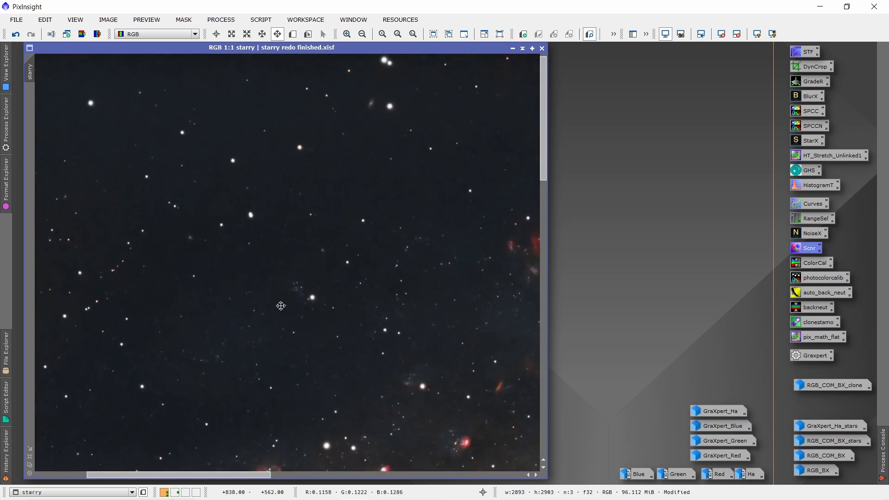
Inspect the image's left side at 1:1, continuing past the brightest red nebula along the bottom to the lower-right background
drag(303, 348, 321, 123)
drag(288, 322, 348, 82)
drag(266, 344, 361, 98)
drag(271, 363, 329, 141)
drag(258, 317, 280, 274)
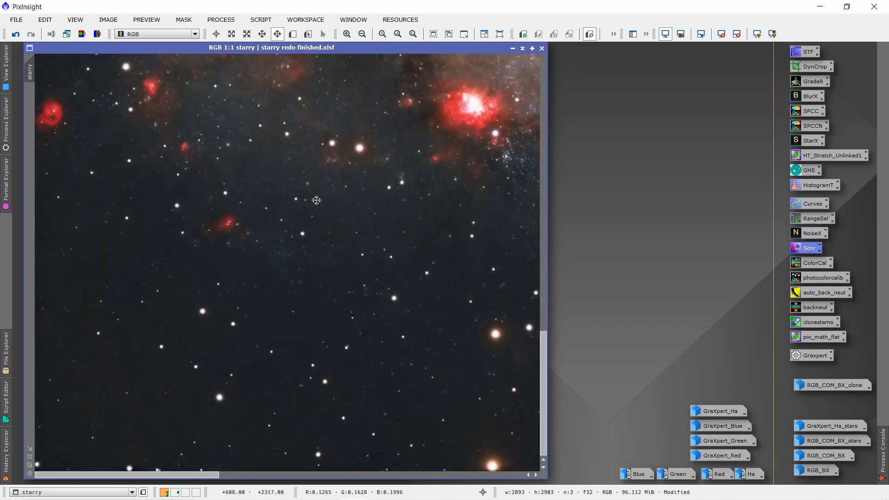
drag(332, 328, 121, 330)
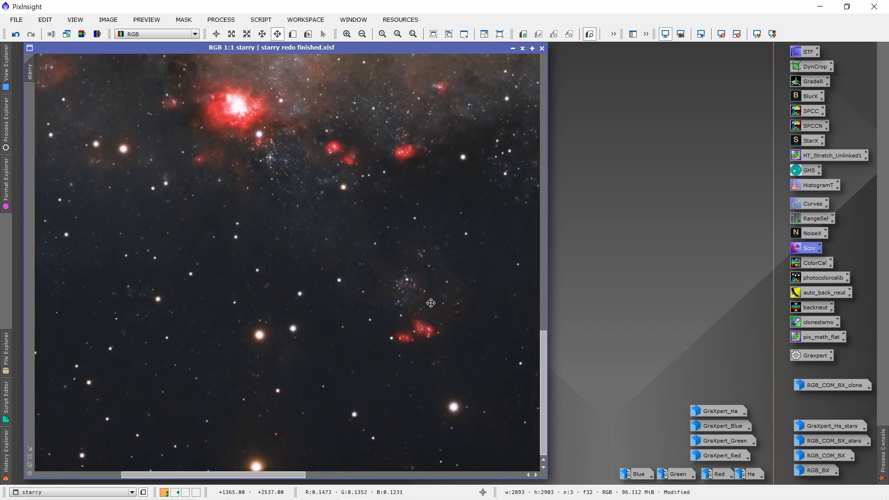
drag(429, 301, 173, 308)
drag(398, 300, 197, 231)
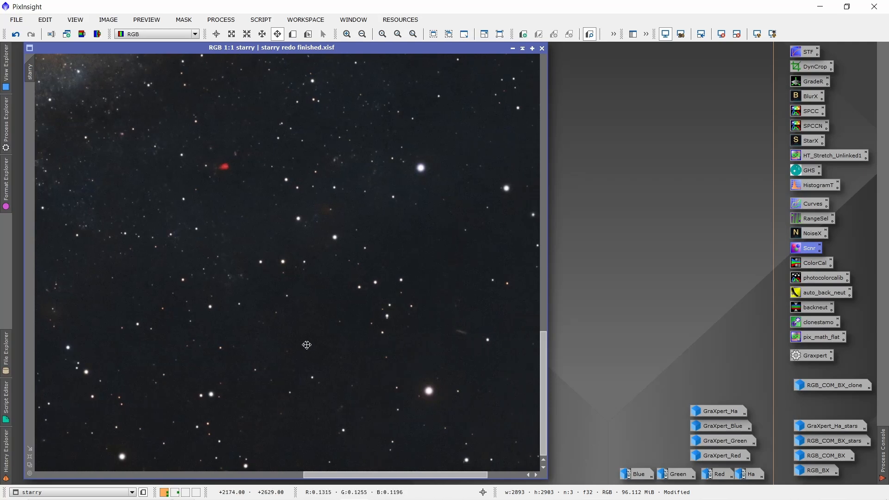
Examine the lower arm and galaxy core once more, ending with the whole galaxy in view at 1:3
drag(298, 264, 457, 415)
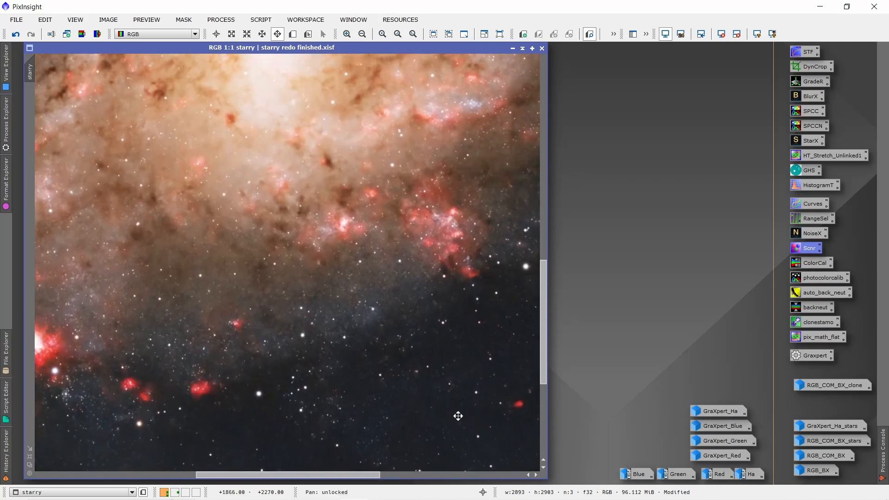
drag(359, 353, 426, 417)
drag(390, 294, 343, 380)
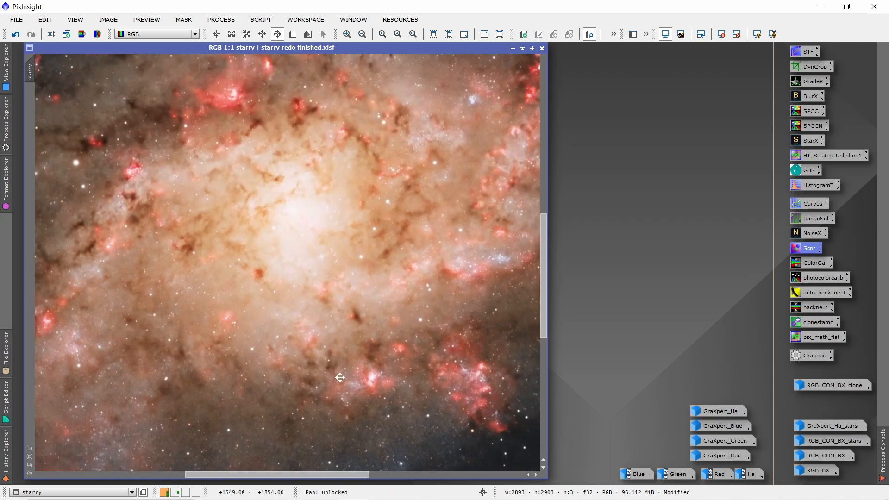
scroll(346, 349, down, 1)
drag(346, 348, 326, 347)
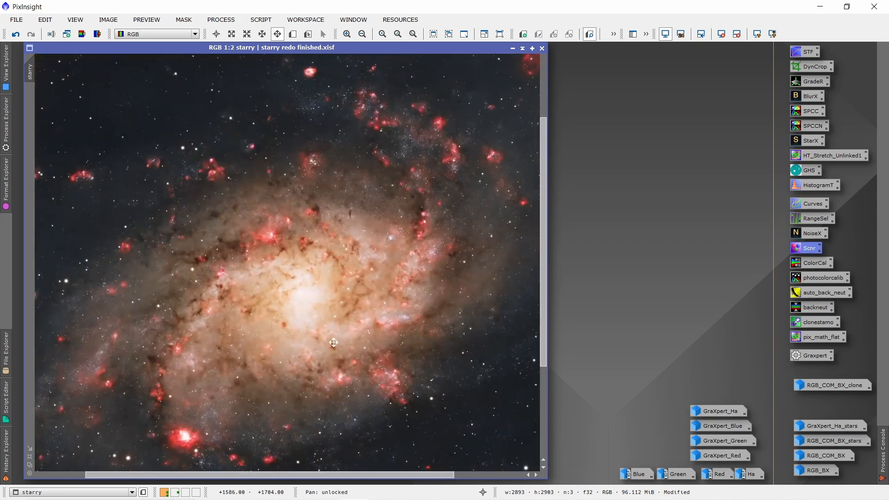
scroll(333, 325, down, 1)
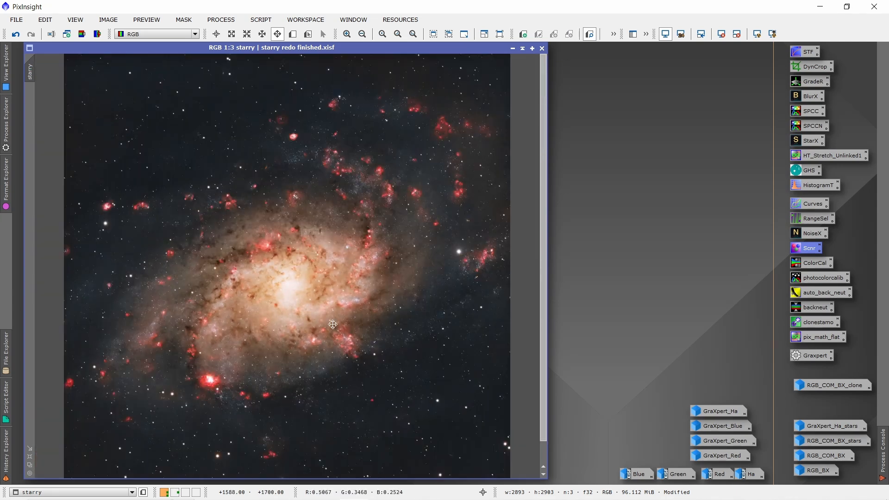
scroll(333, 325, up, 1)
scroll(332, 325, down, 1)
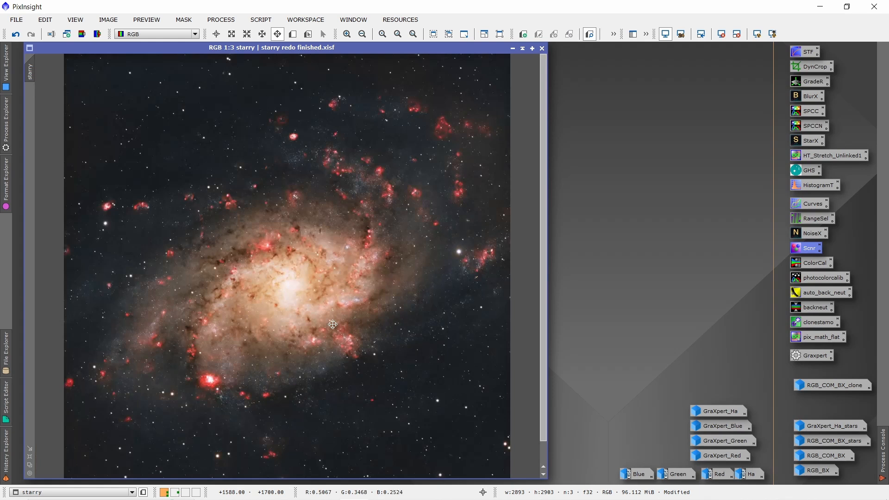